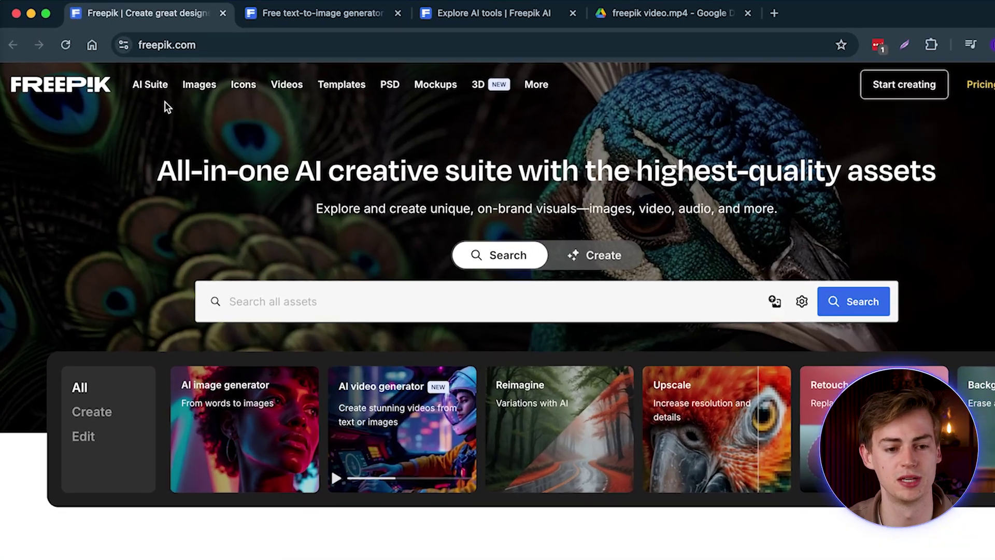
Open the AI Image Generator and review the generation modes, keeping Google Imagen 3 selected
mouse_move(135, 79)
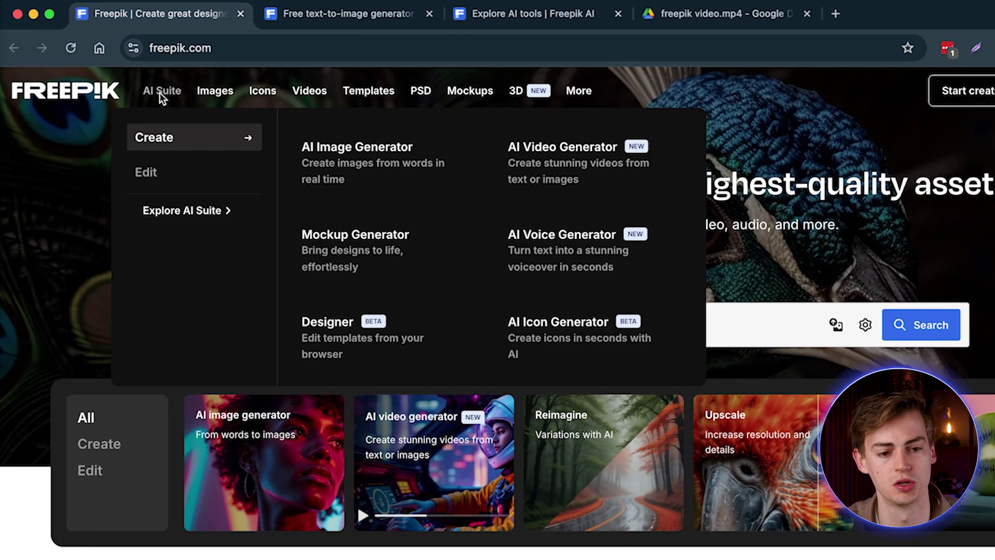
left_click(344, 160)
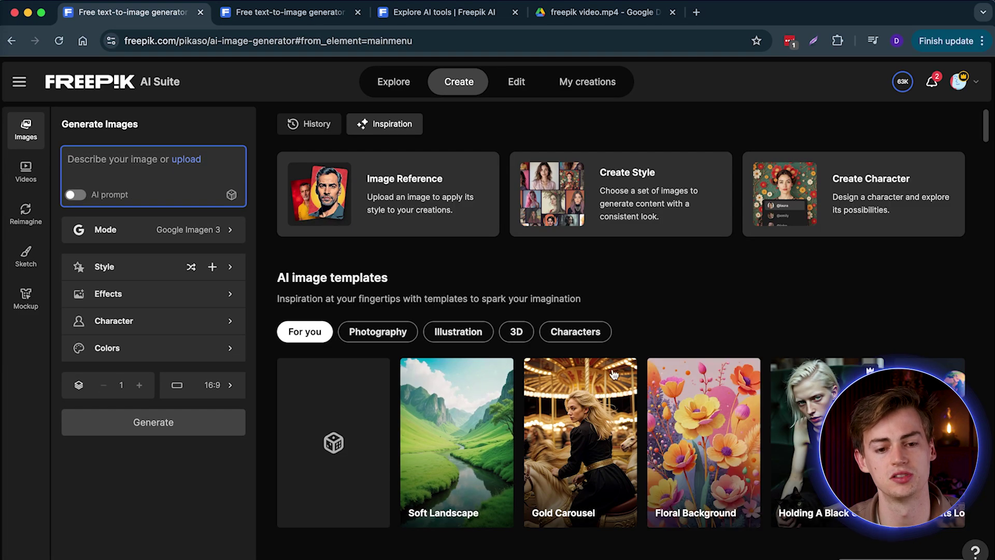
left_click(182, 234)
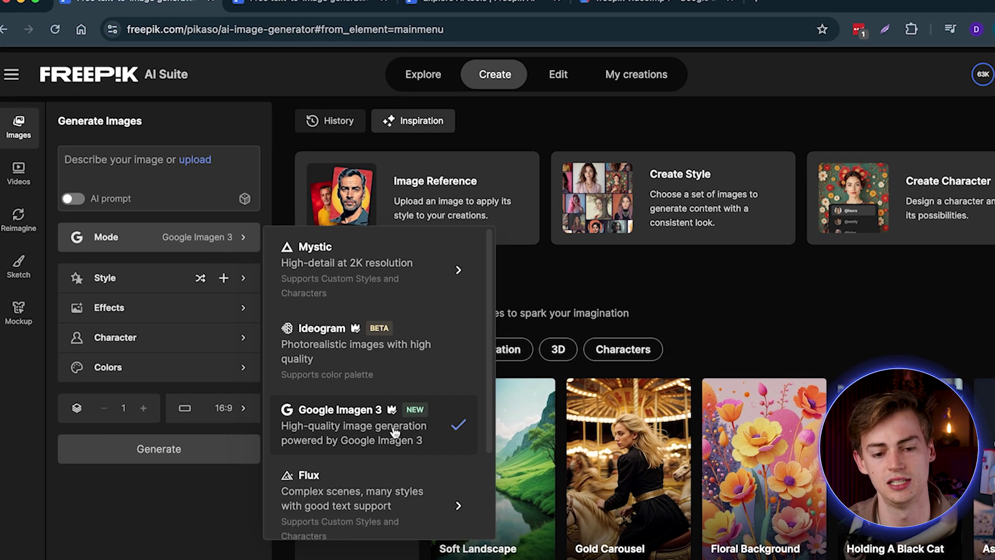
scroll(394, 433, "down", 3)
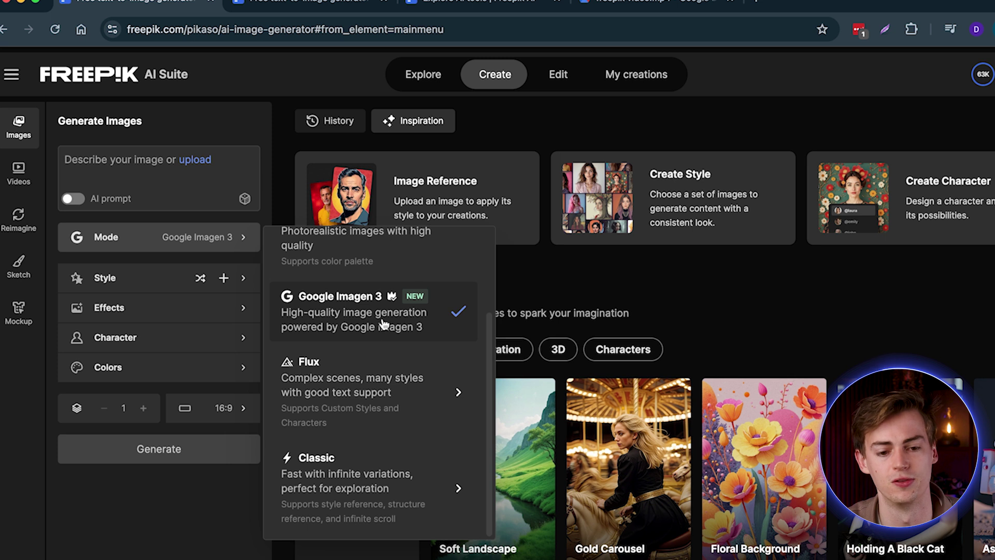
left_click(143, 171)
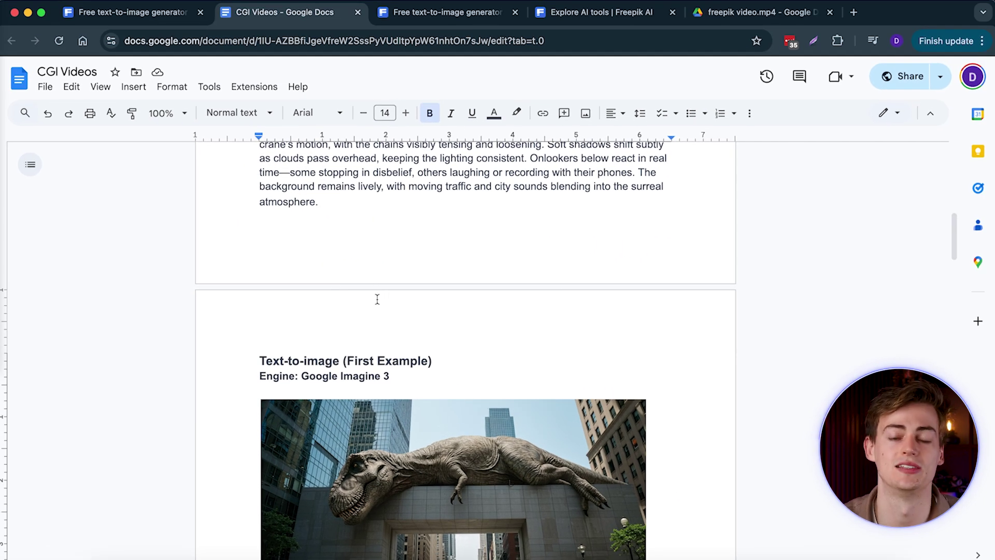
Copy the full rubber duck example prompt from the CGI Videos document
scroll(406, 288, "up", 2)
scroll(409, 309, "down", 10)
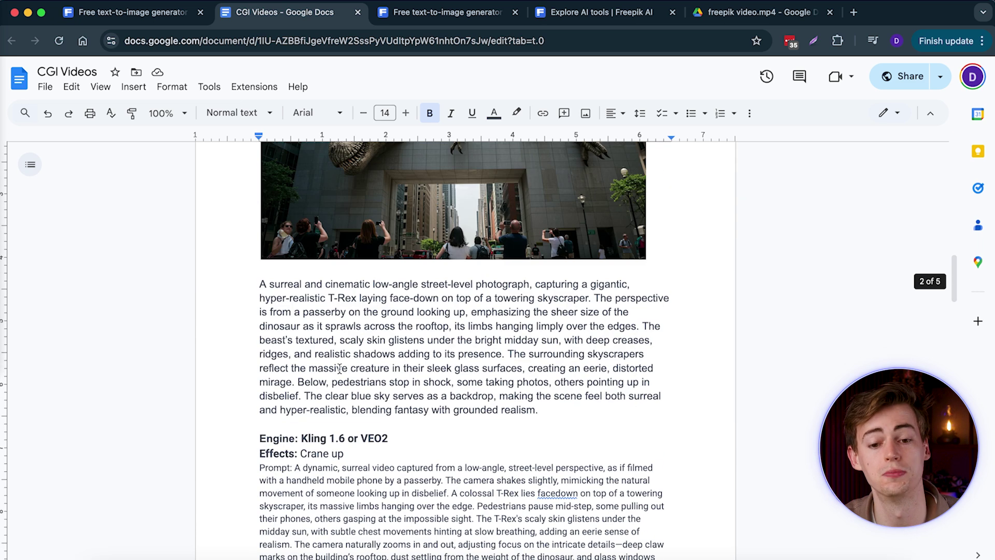
scroll(373, 374, "up", 15)
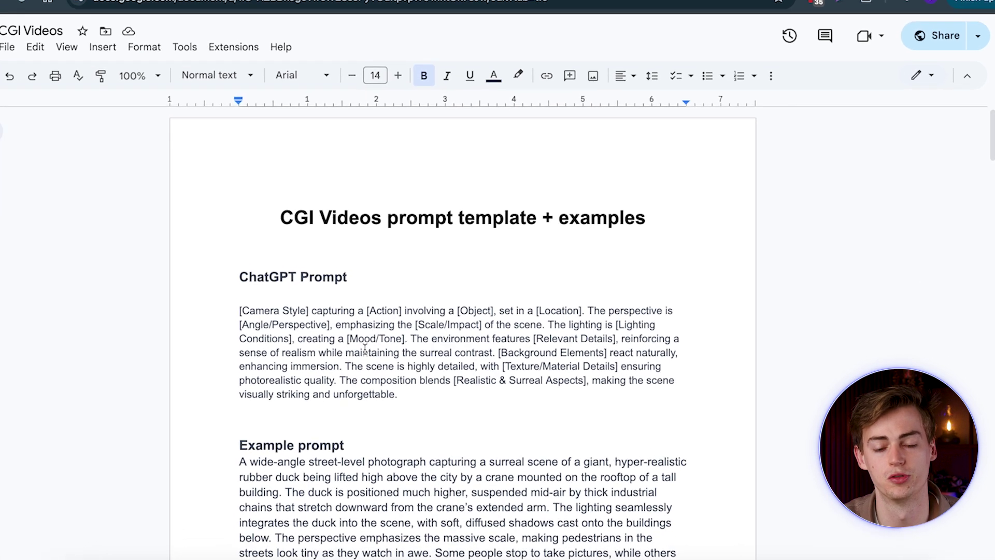
scroll(384, 281, "down", 5)
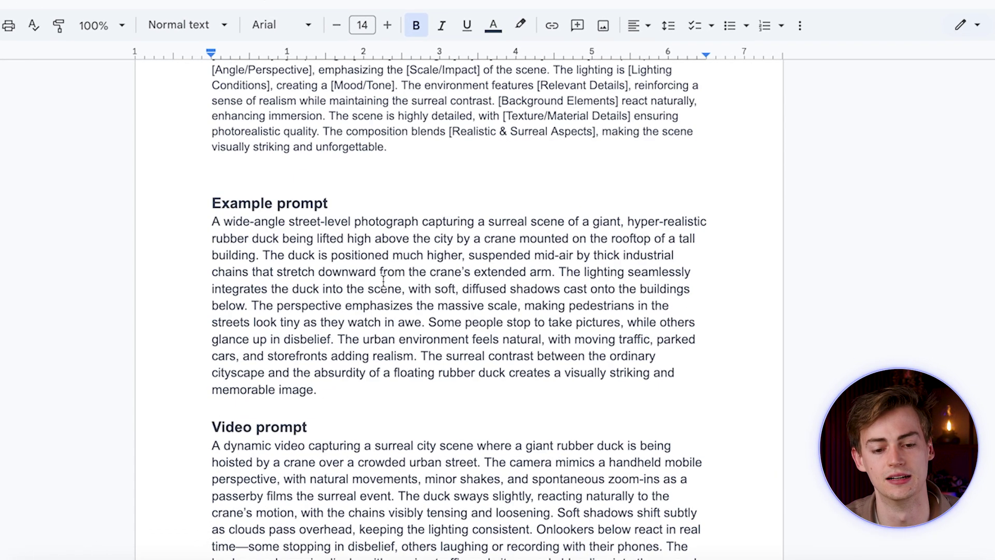
scroll(260, 301, "up", 1)
left_click_drag(211, 256, 438, 415)
key("super+c")
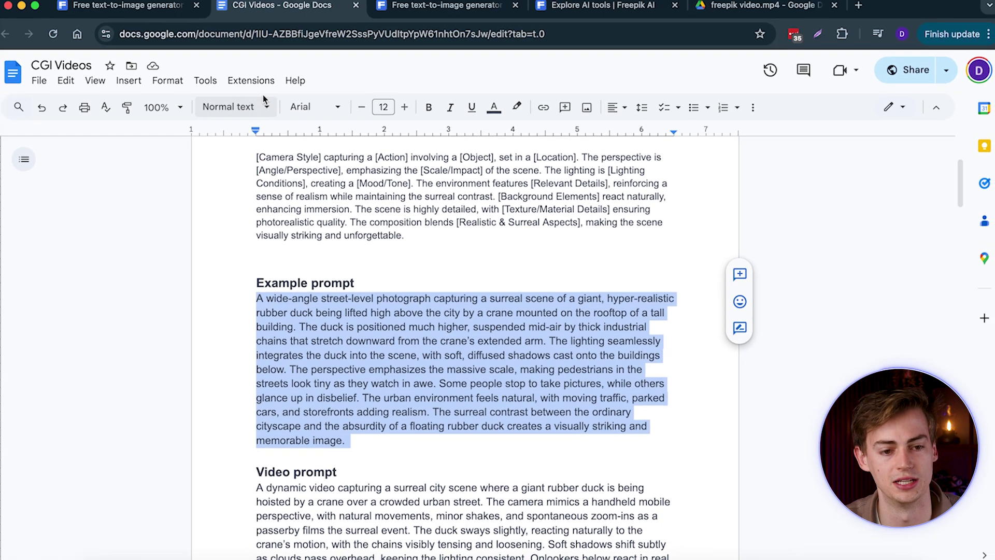
Return to the Freepik image generator and paste the copied rubber duck prompt as the image description
left_click(139, 20)
left_click(151, 169)
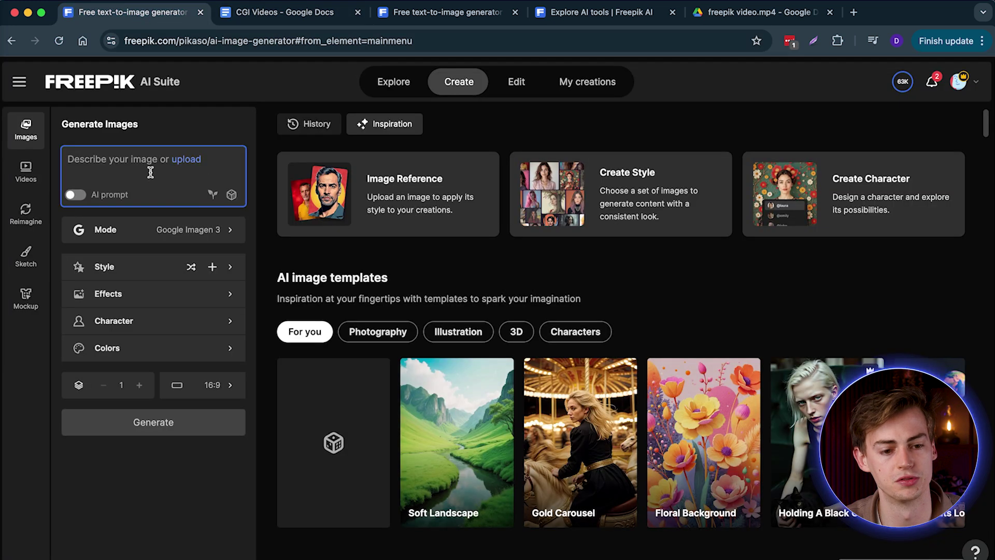
key("super+v")
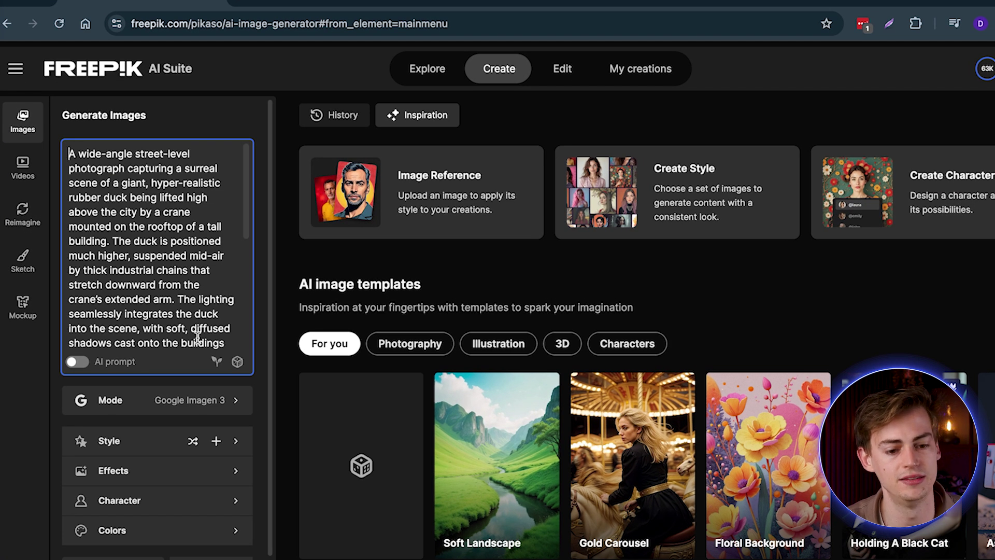
Apply the photo style without any effect, and generate one duck image followed by a batch of four more
left_click(125, 446)
left_click(524, 259)
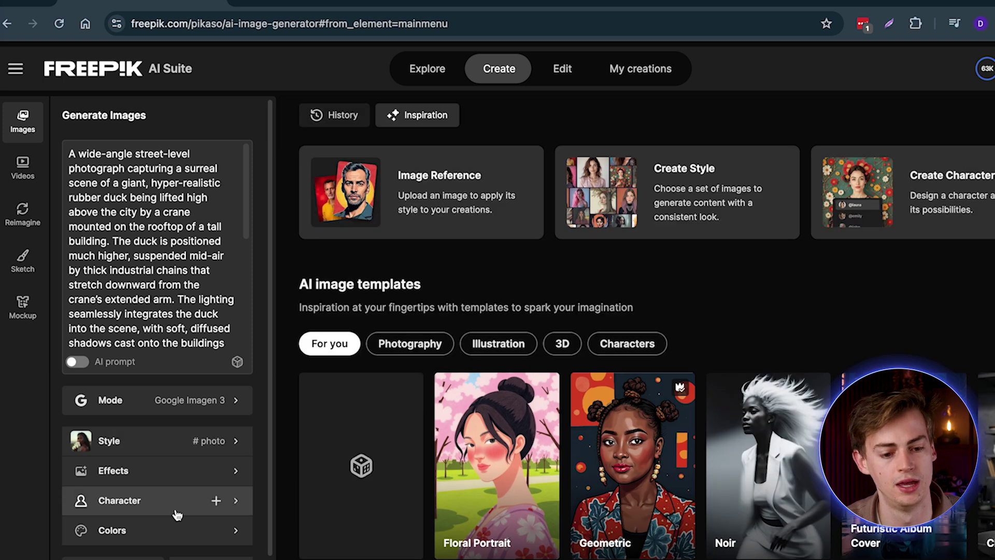
left_click(236, 473)
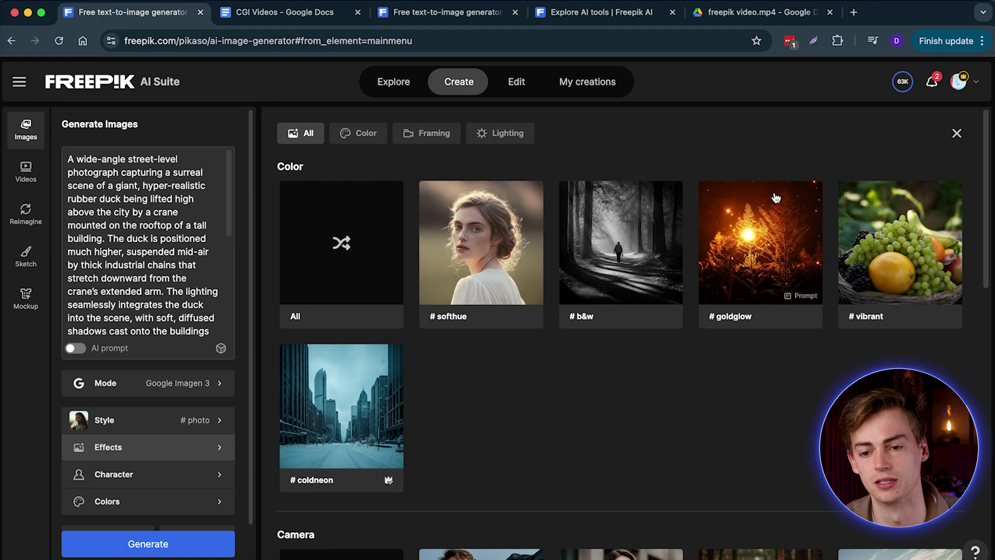
left_click(957, 134)
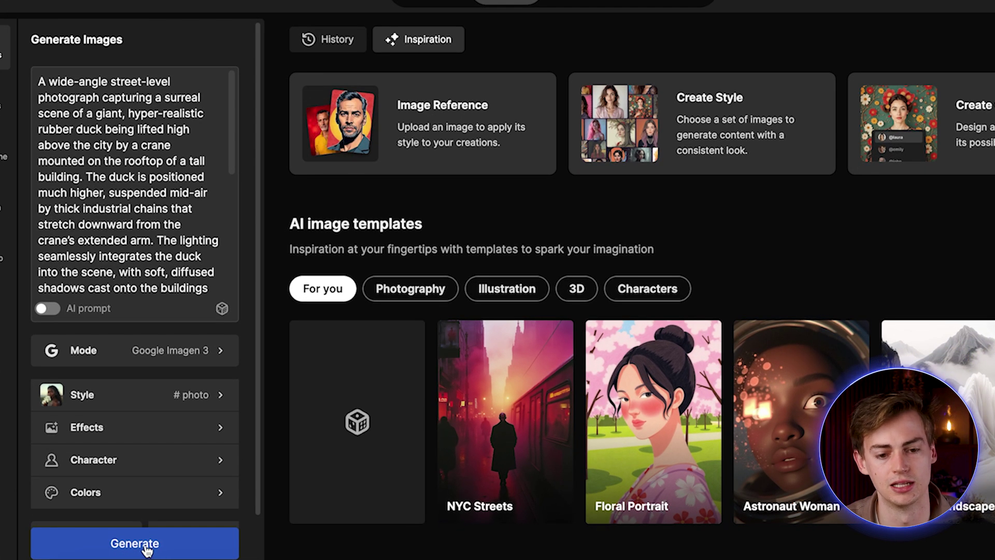
left_click(147, 551)
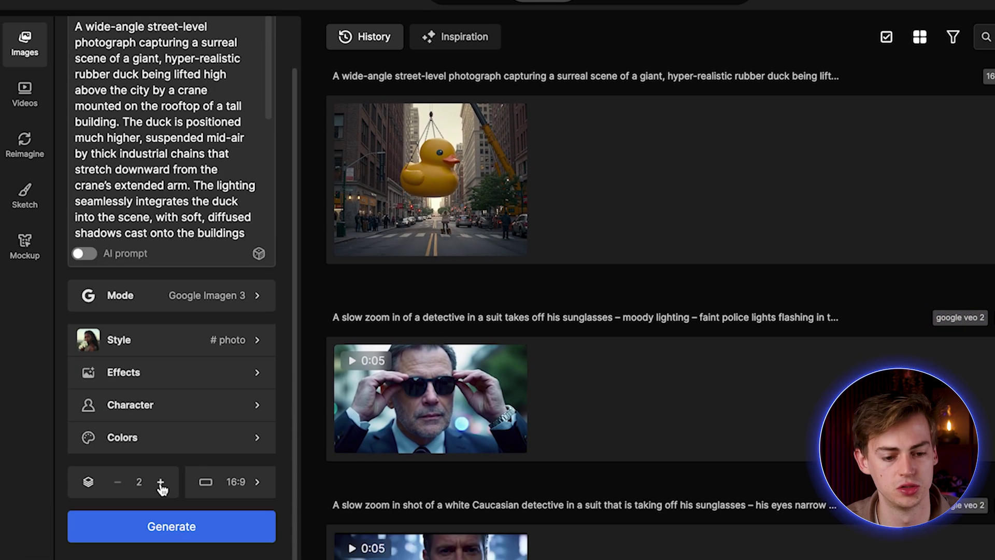
left_click(153, 525)
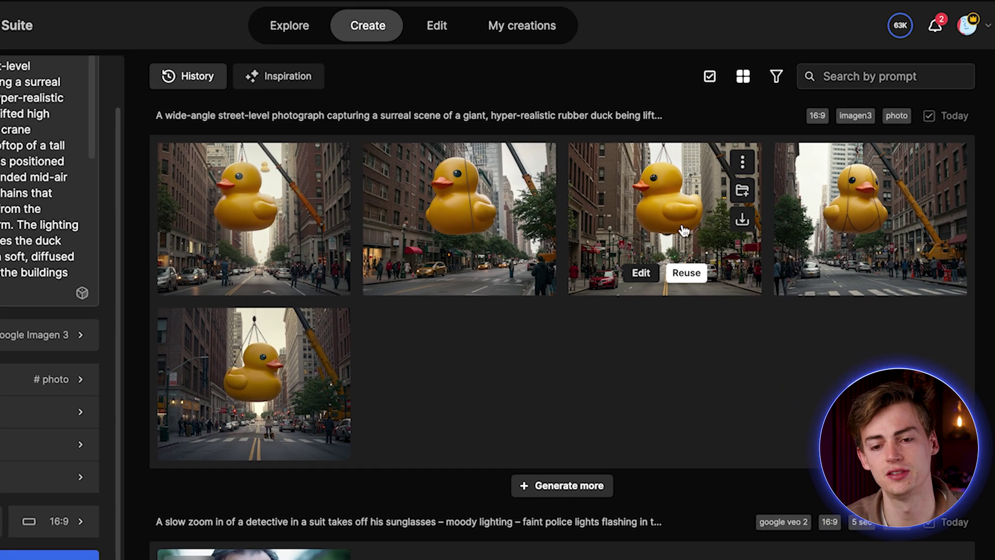
Open the third duck image in the upscaler with Magnific mode, and set Creativity and Resemblance to 0
left_click(639, 279)
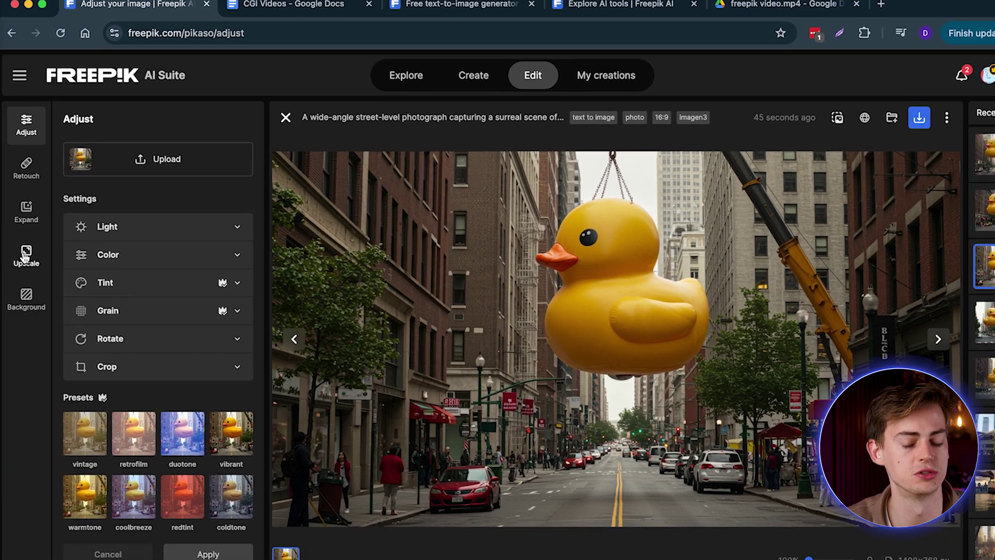
left_click(26, 254)
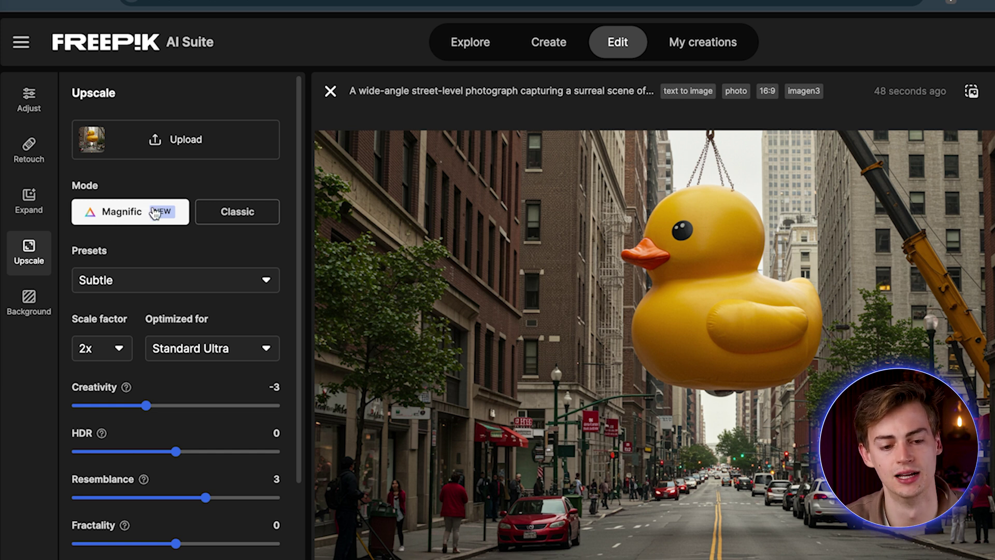
scroll(171, 270, "down", 1)
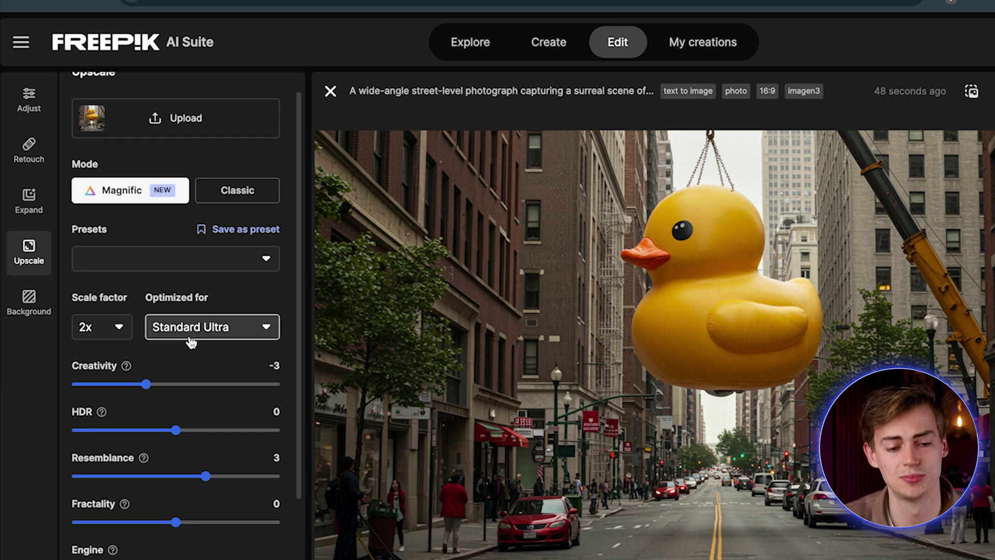
scroll(222, 333, "down", 2)
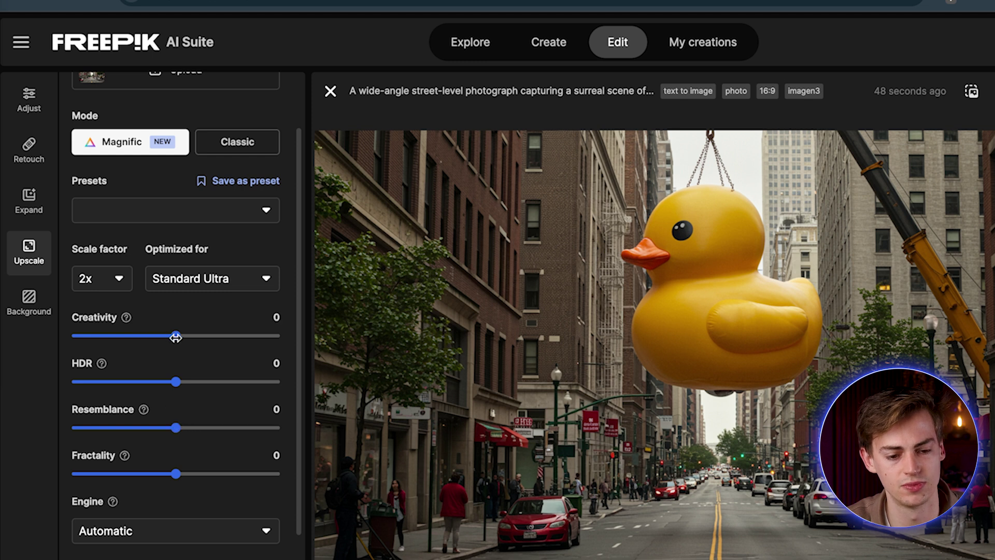
scroll(202, 508, "down", 3)
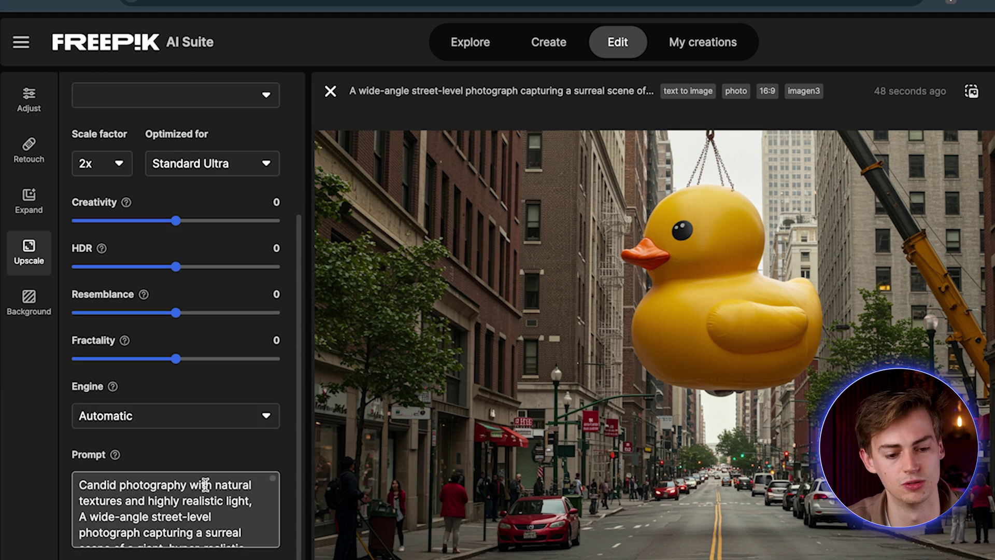
Upscale the duck image at a 2x scale factor and compare the before and after versions
scroll(204, 484, "up", 4)
left_click(104, 340)
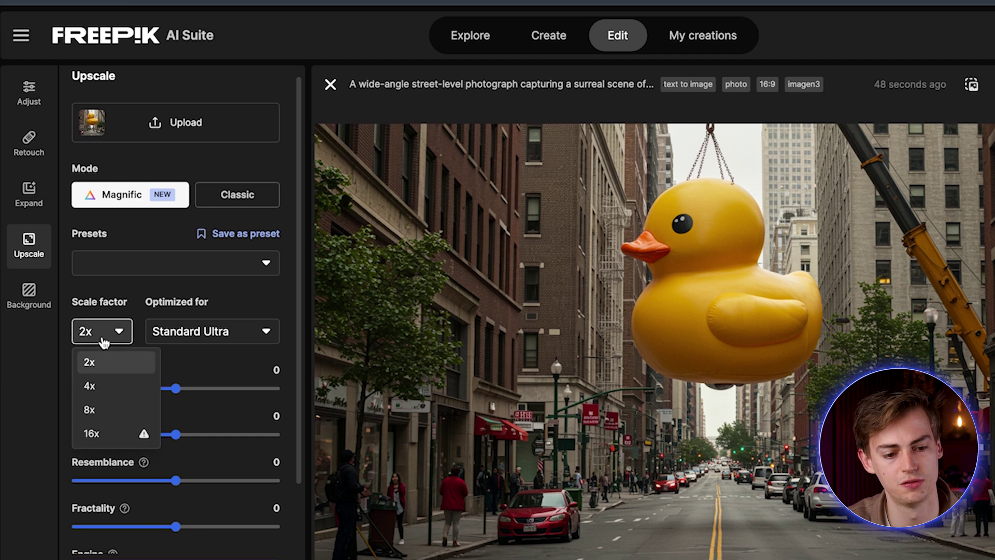
left_click(98, 369)
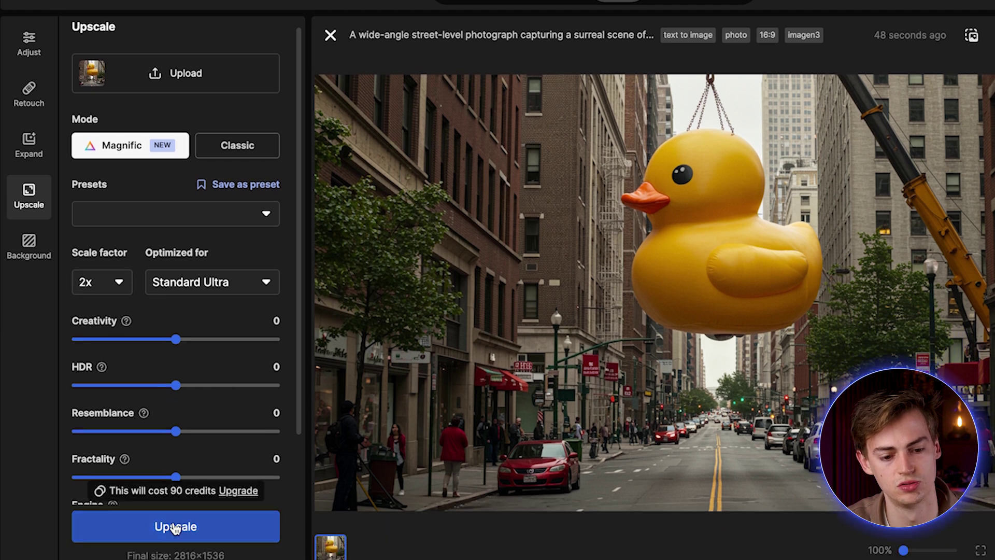
left_click(173, 527)
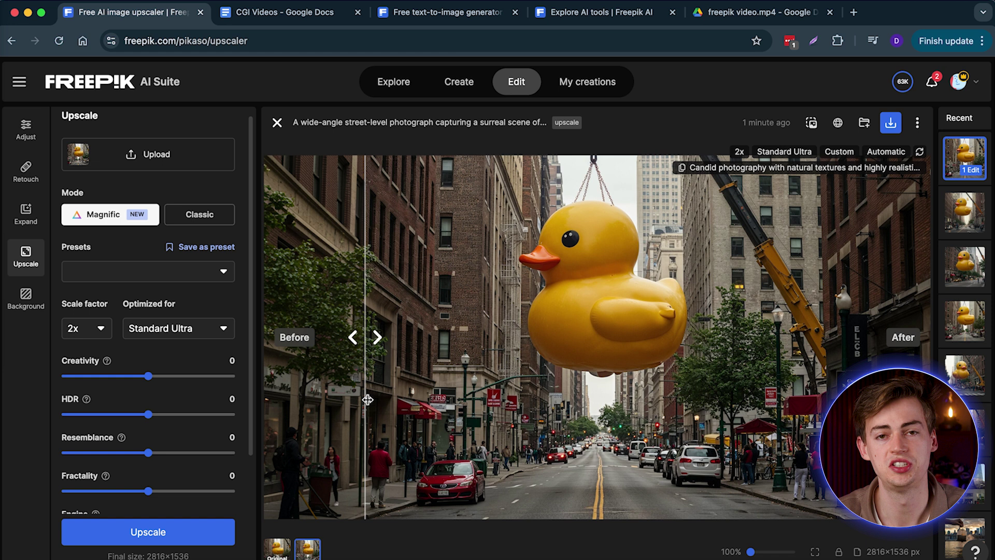
left_click_drag(228, 417, 727, 395)
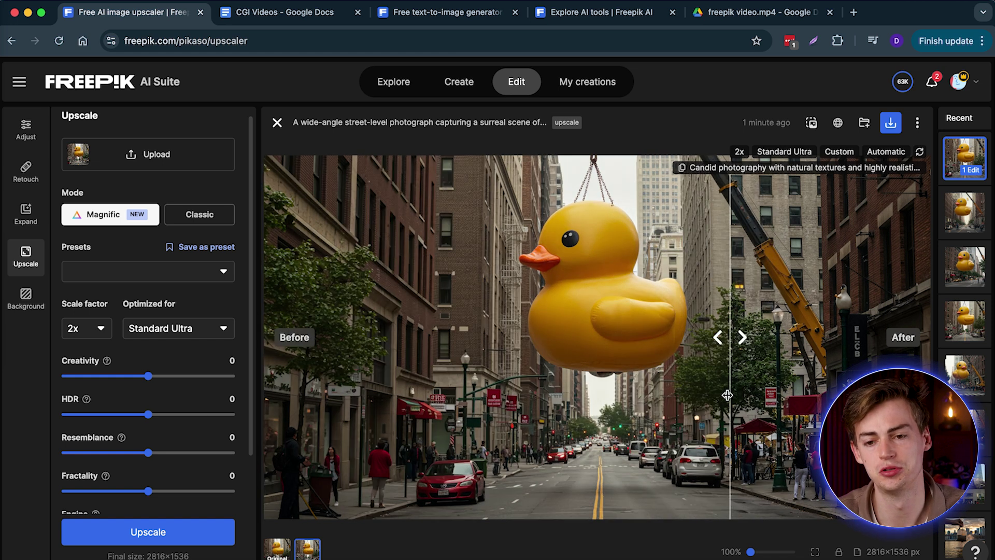
left_click_drag(726, 409, 440, 394)
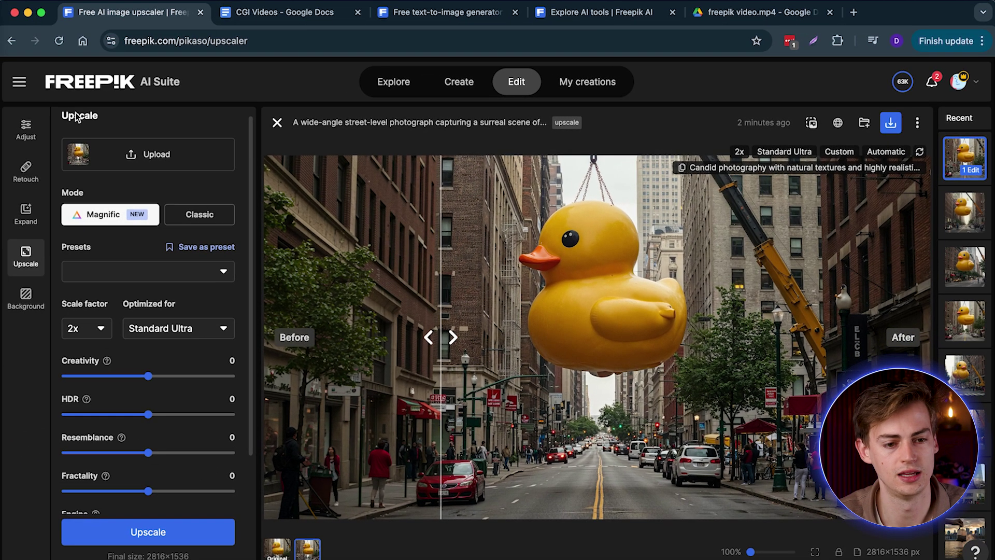
Open the upscaled duck image from the creation history and start a new video with it as the start image
left_click(456, 82)
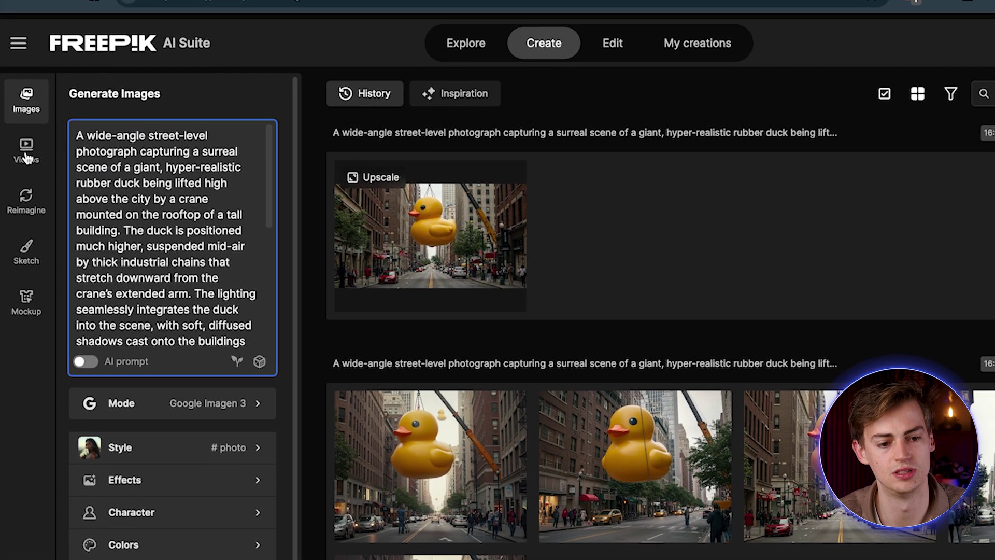
left_click(25, 170)
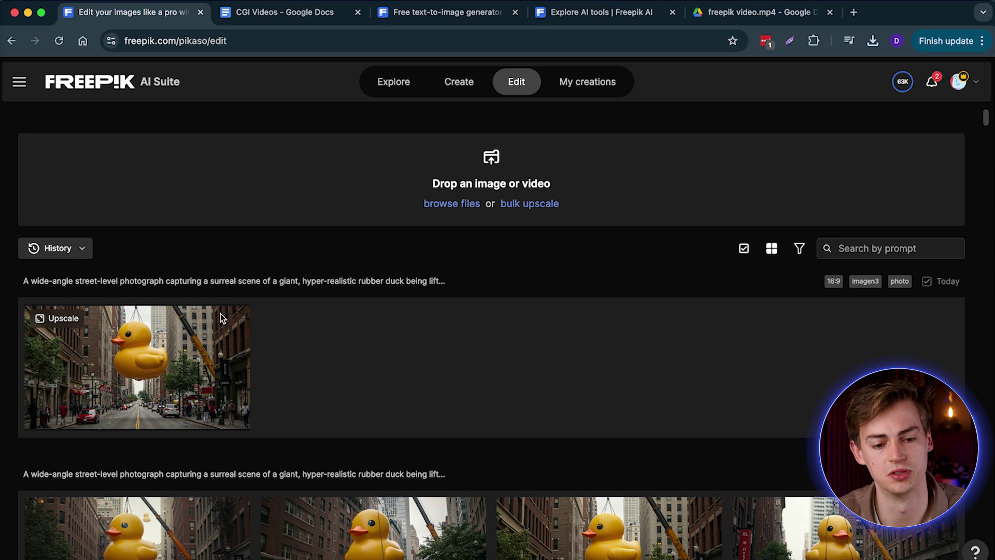
mouse_move(118, 409)
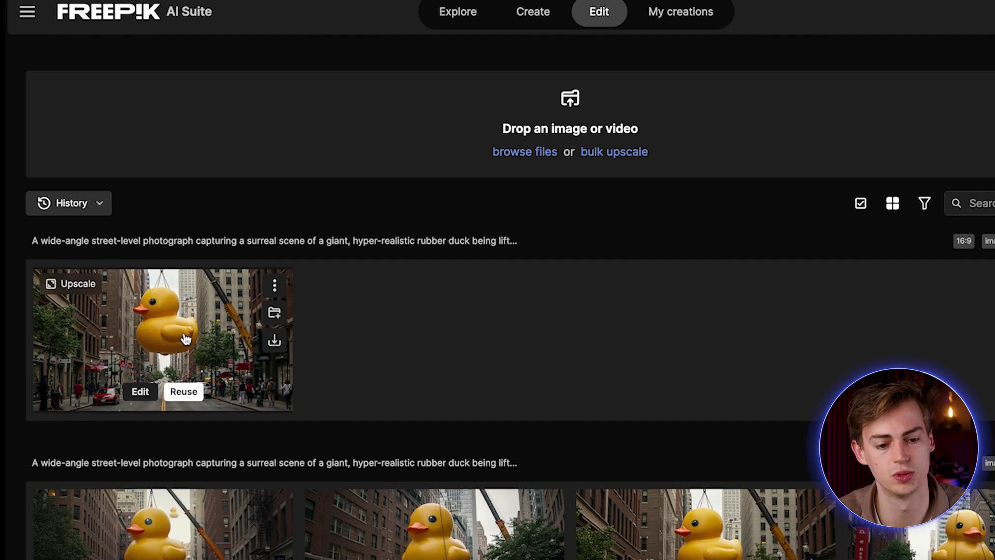
left_click(185, 339)
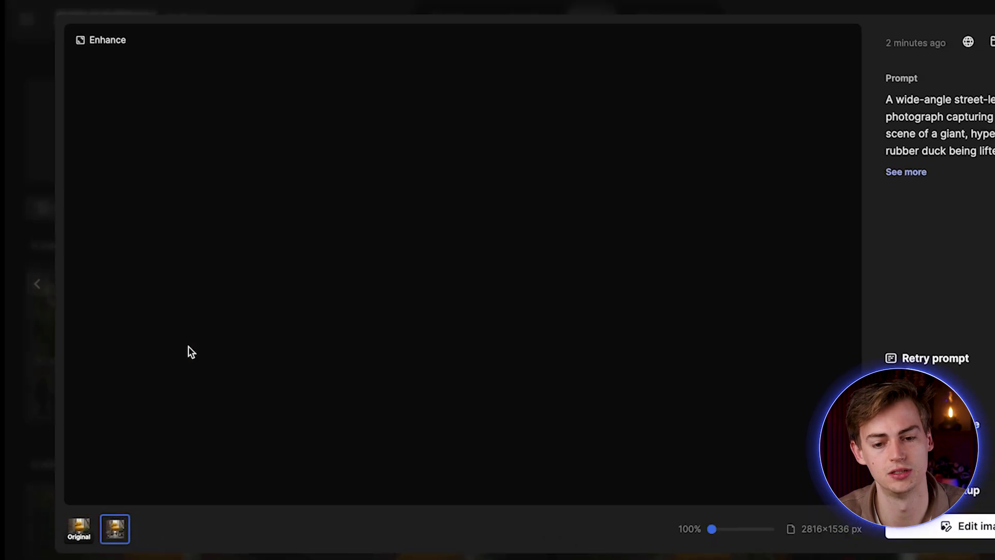
left_click(811, 469)
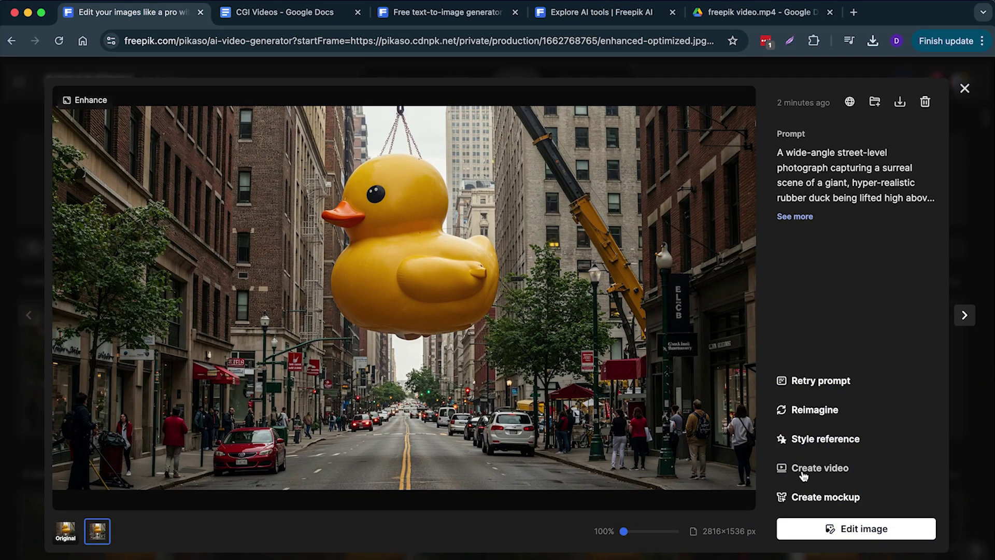
left_click(141, 313)
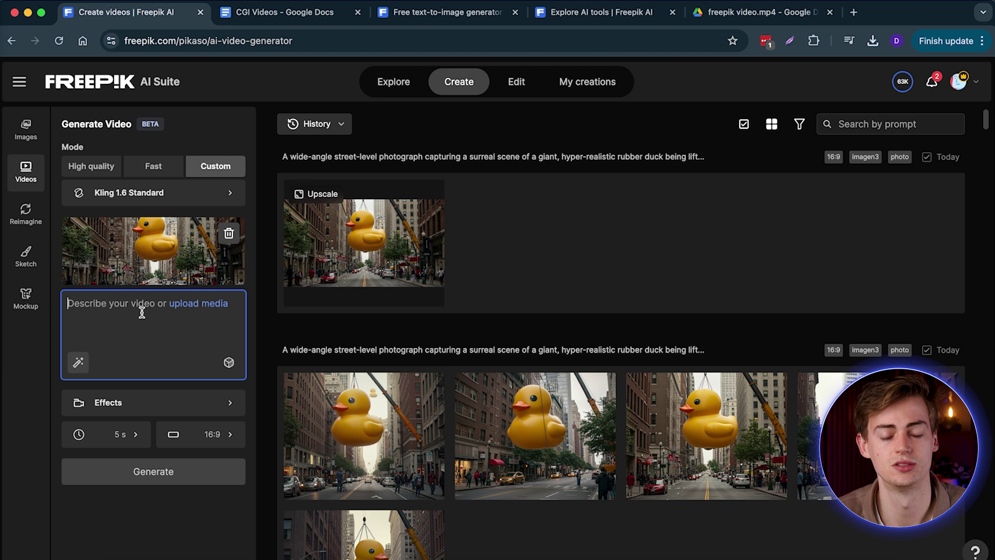
Choose Google Veo 2 as the generation model for the duck video
left_click(150, 192)
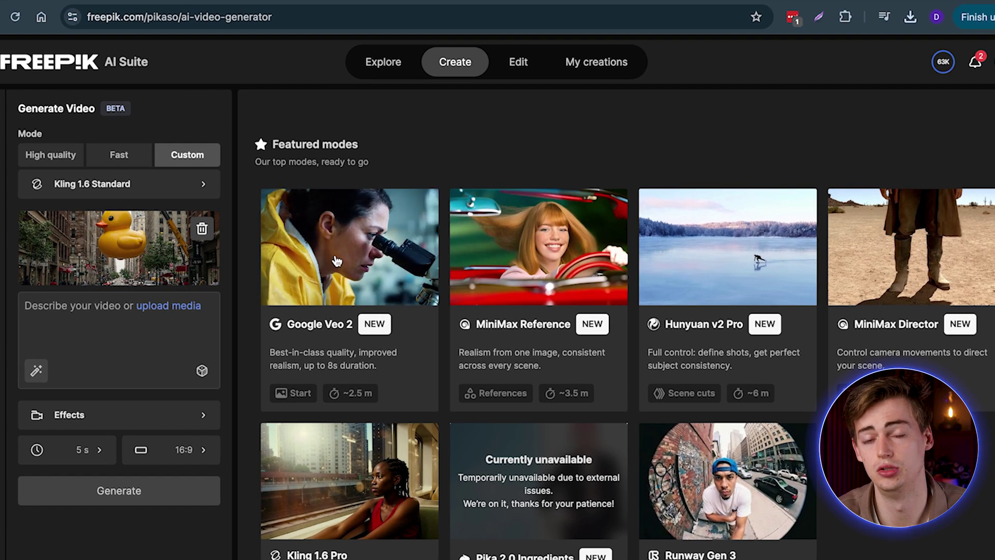
scroll(367, 466, "down", 10)
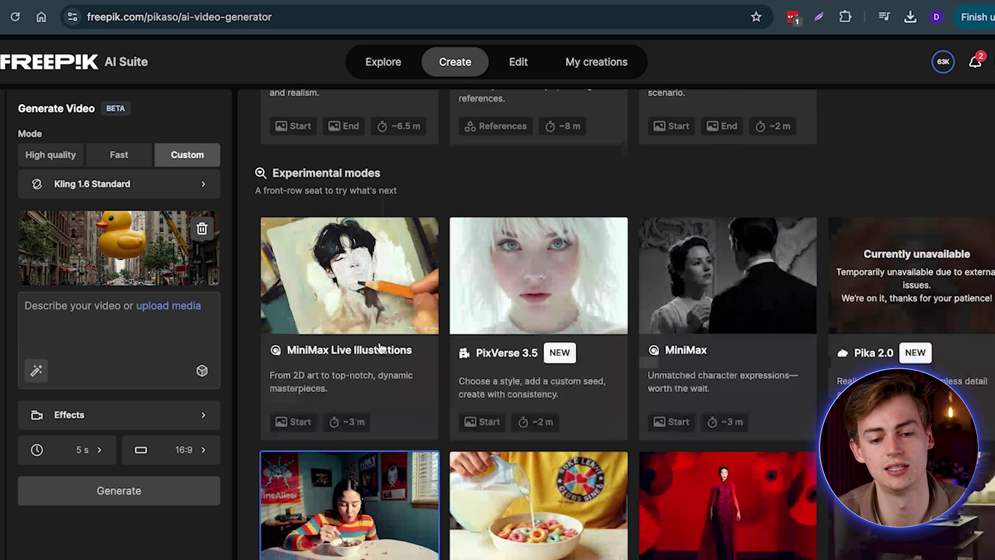
scroll(367, 467, "down", 4)
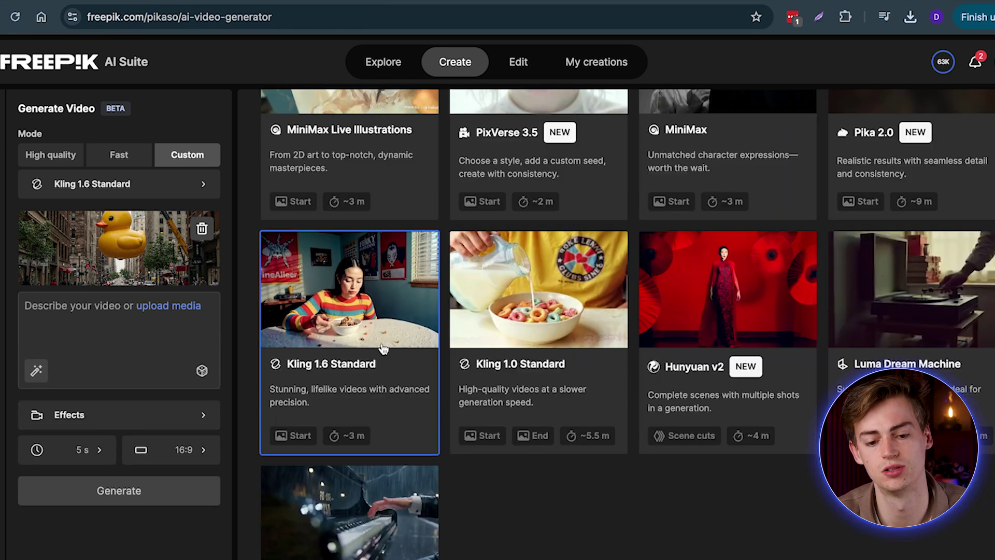
scroll(382, 334, "up", 10)
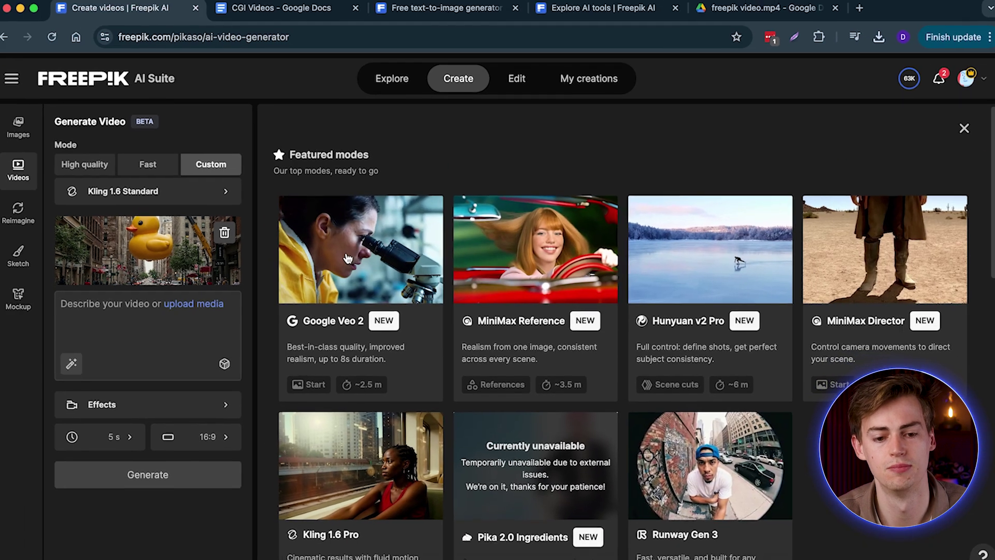
left_click(347, 258)
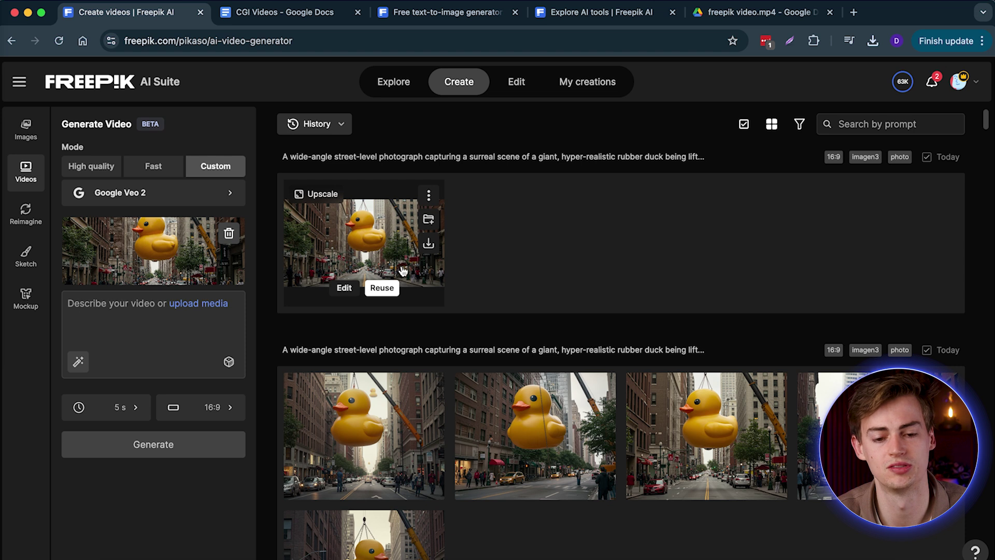
Copy the duck video prompt from the CGI Videos document and paste it as the description of the Freepik video
left_click(176, 319)
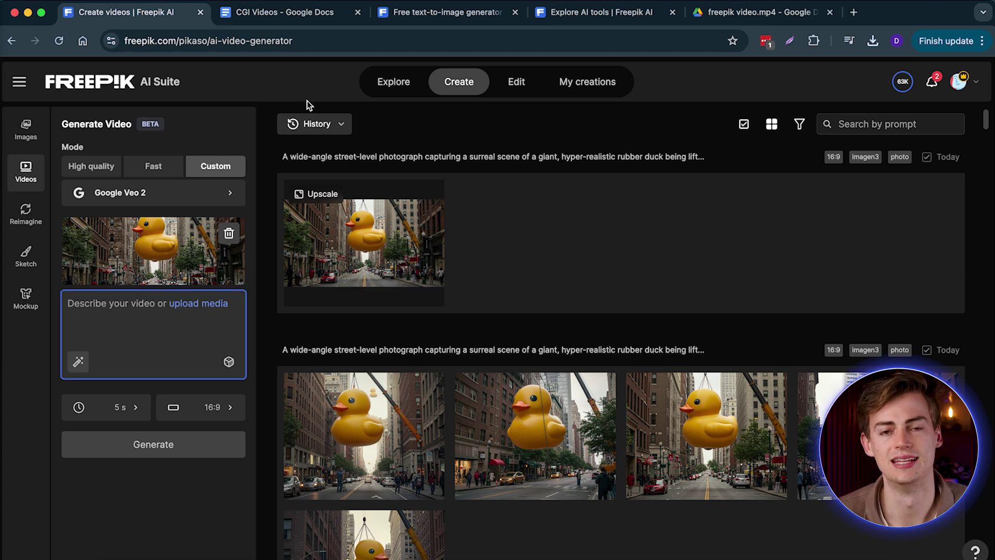
left_click(264, 15)
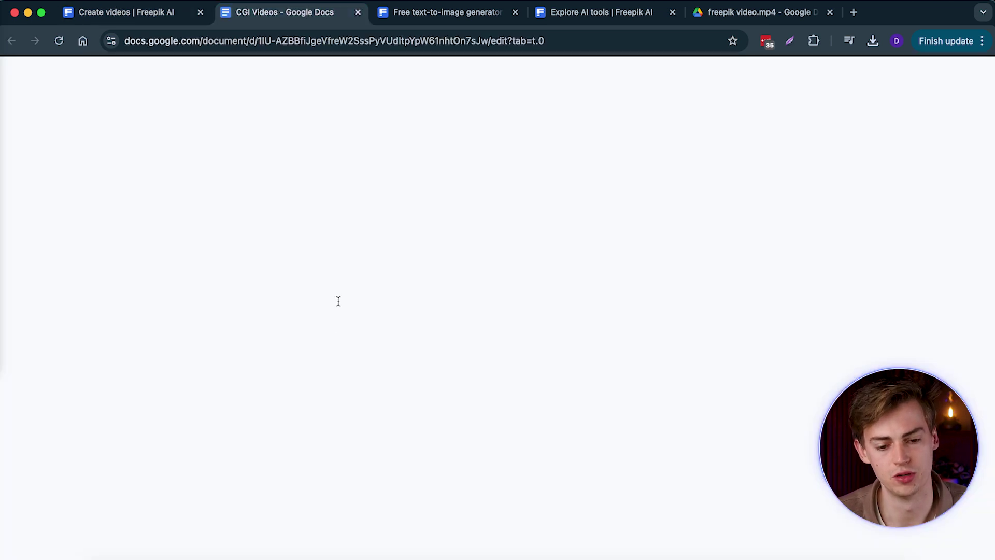
left_click(316, 324)
left_click_drag(323, 354, 247, 238)
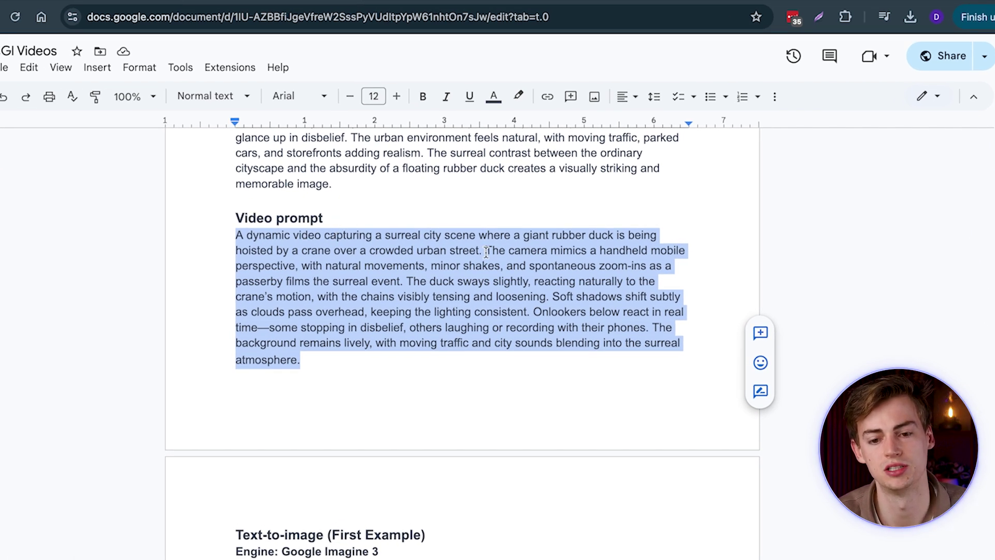
left_click(130, 12)
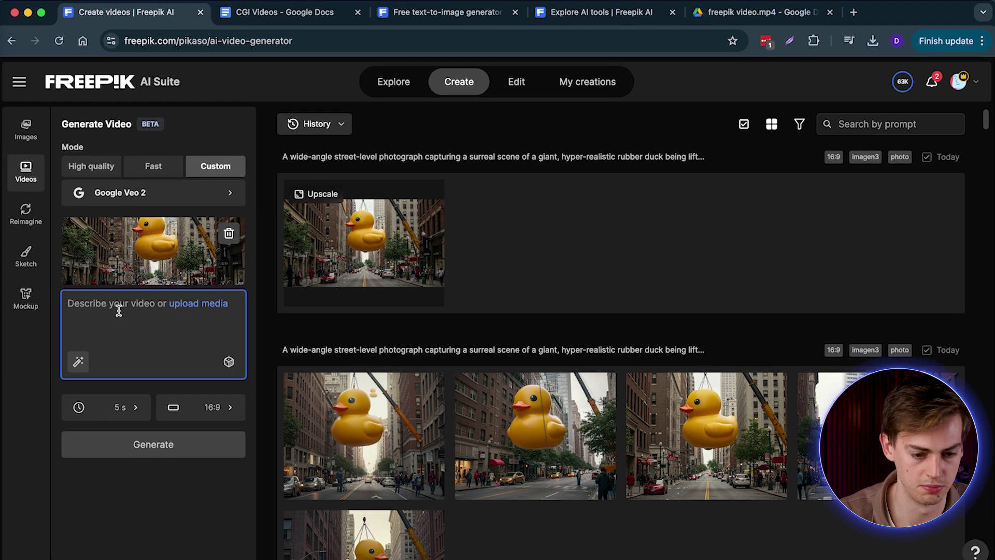
key("super+v")
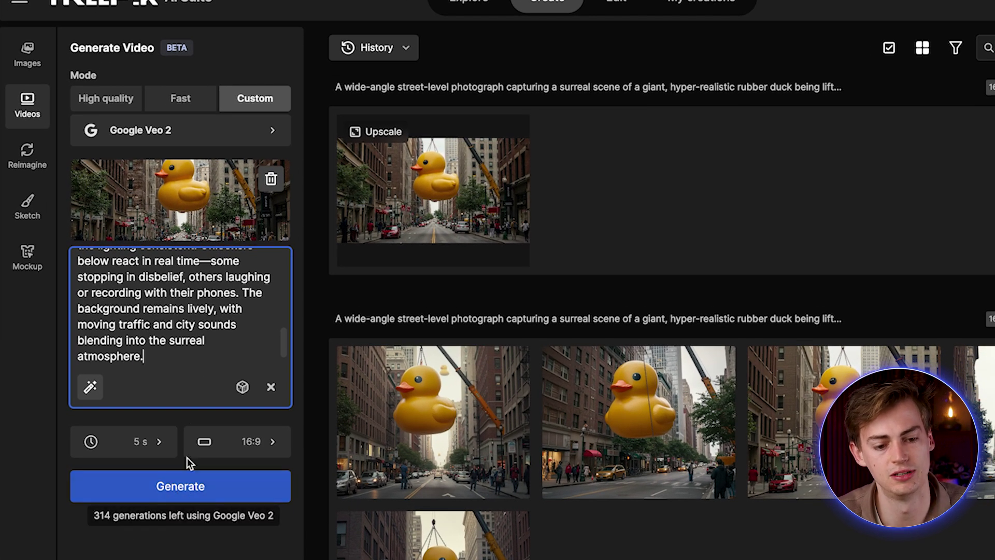
Check the duration and aspect ratio options, keep 5 s and 16:9, and generate the duck video
left_click(130, 441)
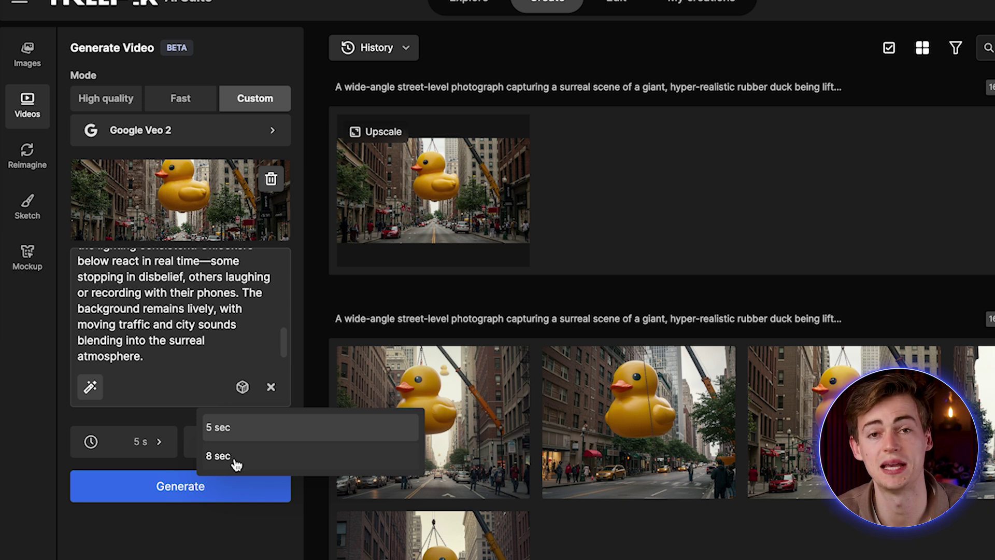
left_click(150, 435)
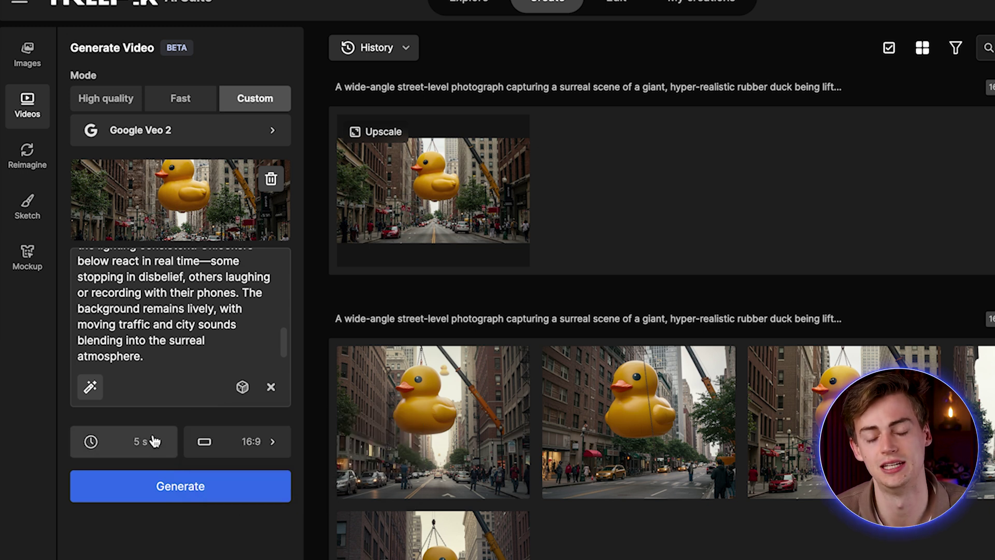
left_click(251, 441)
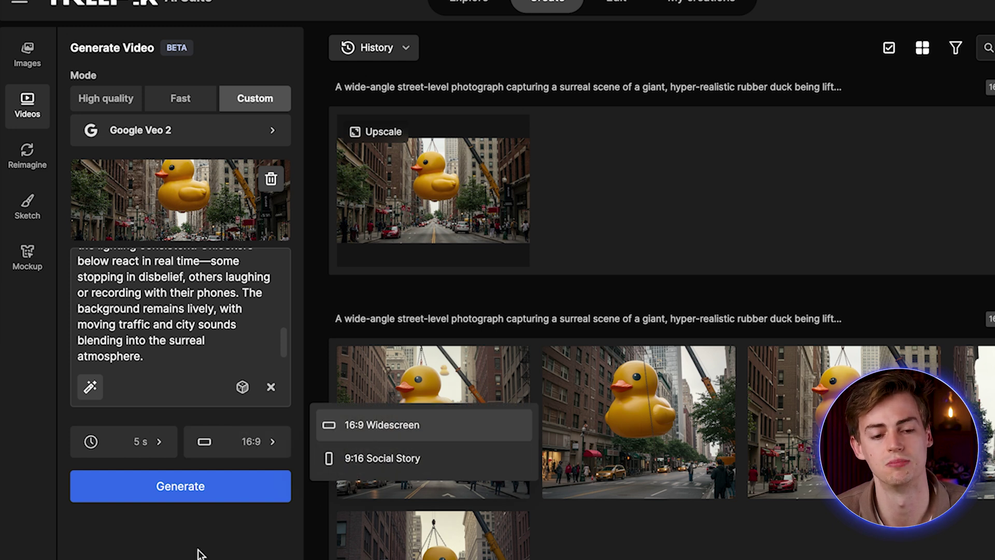
left_click(188, 527)
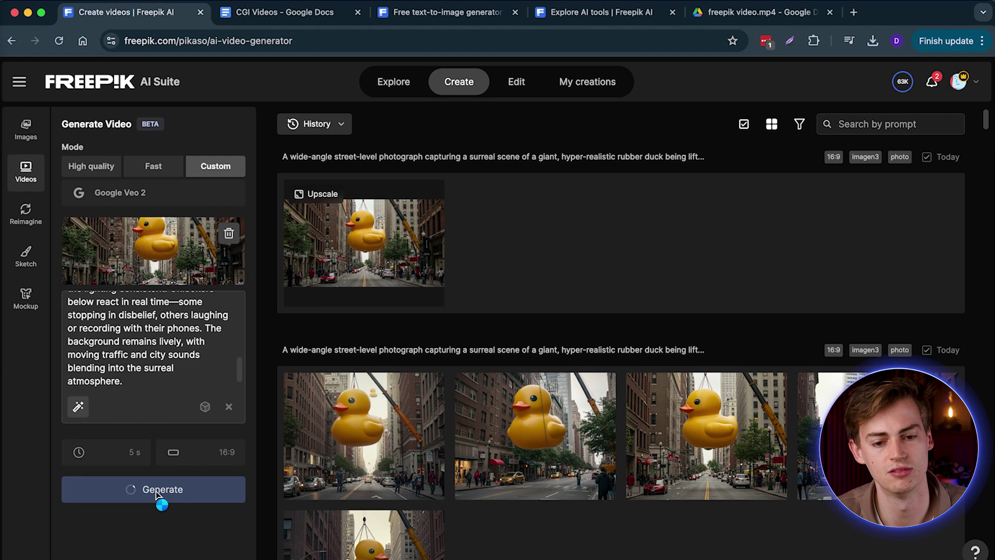
left_click(177, 494)
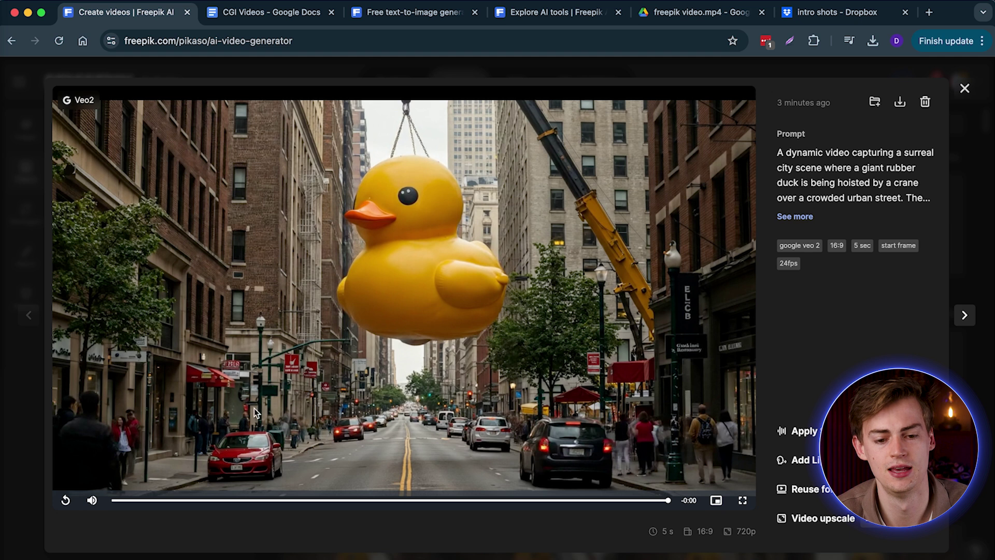
Switch to the CGI Videos document and review its prompt template and its example images with their prompts
key("ctrl+Tab")
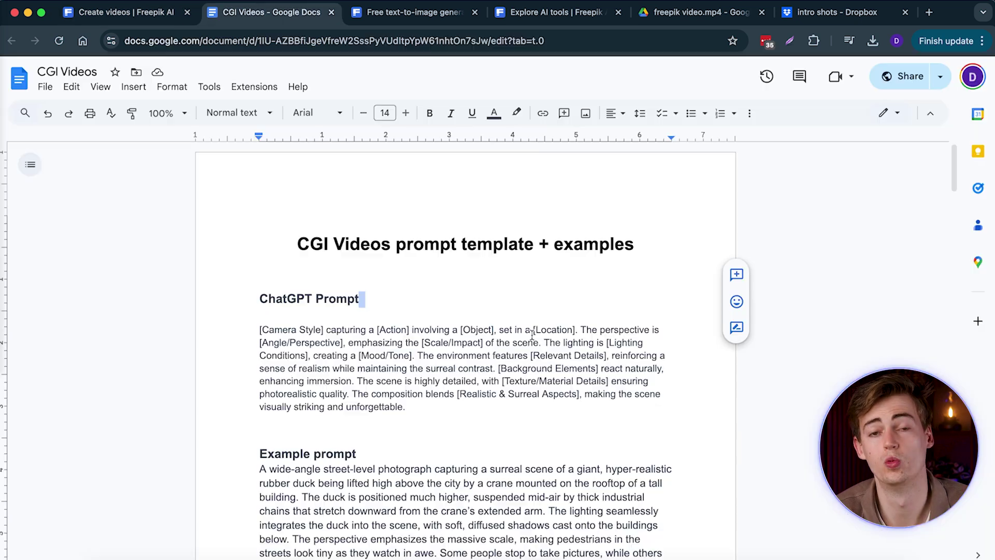
scroll(588, 363, "down", 10)
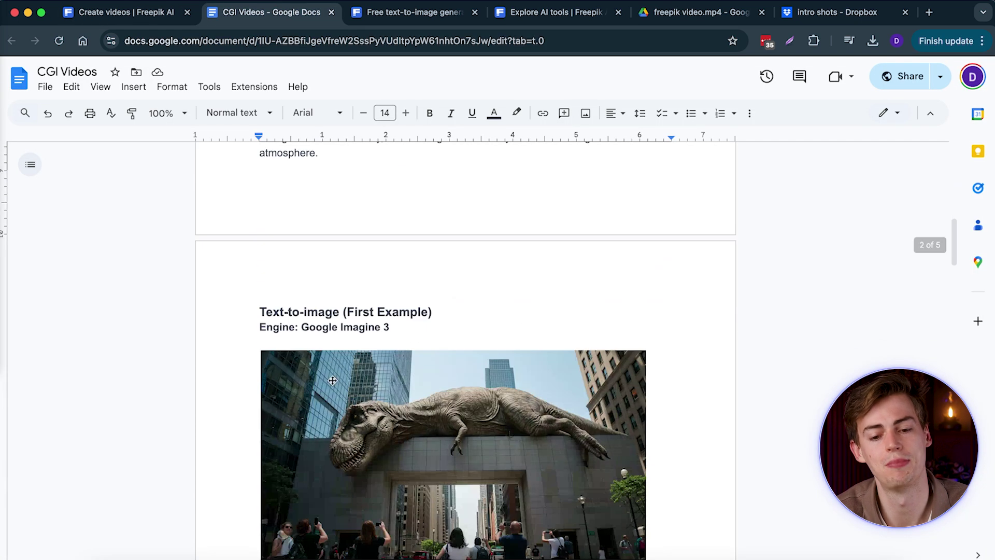
scroll(567, 344, "down", 5)
scroll(529, 351, "up", 3)
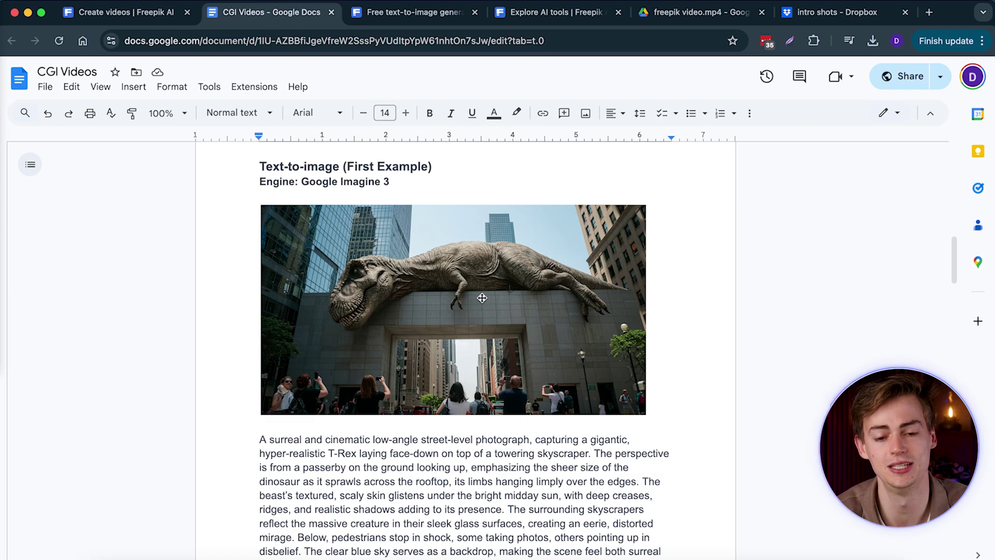
scroll(482, 298, "down", 20)
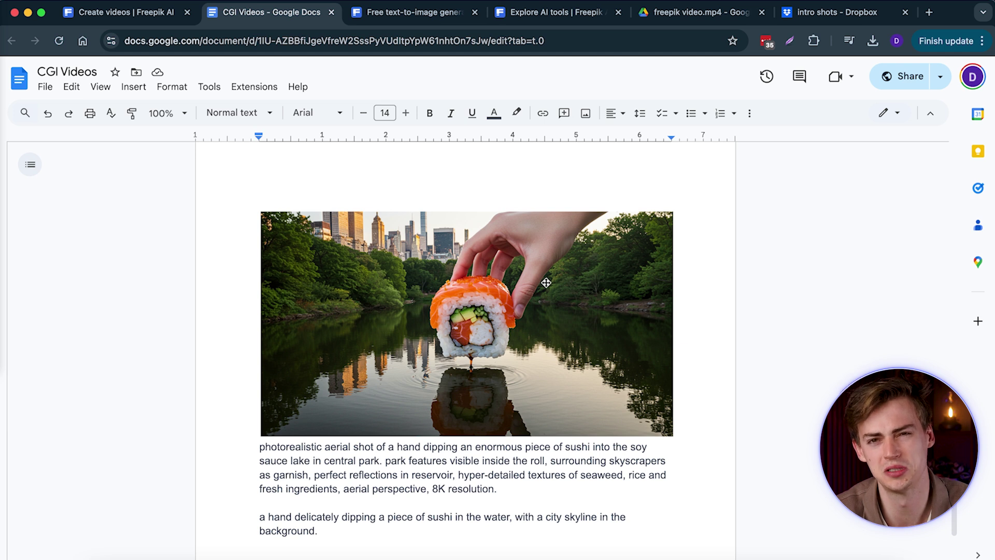
scroll(544, 282, "down", 1)
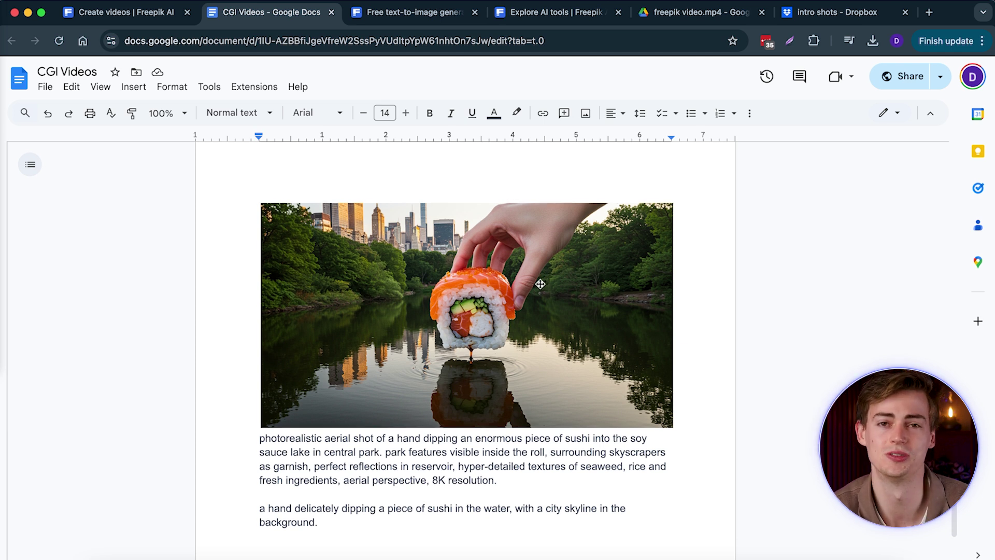
scroll(540, 284, "down", 5)
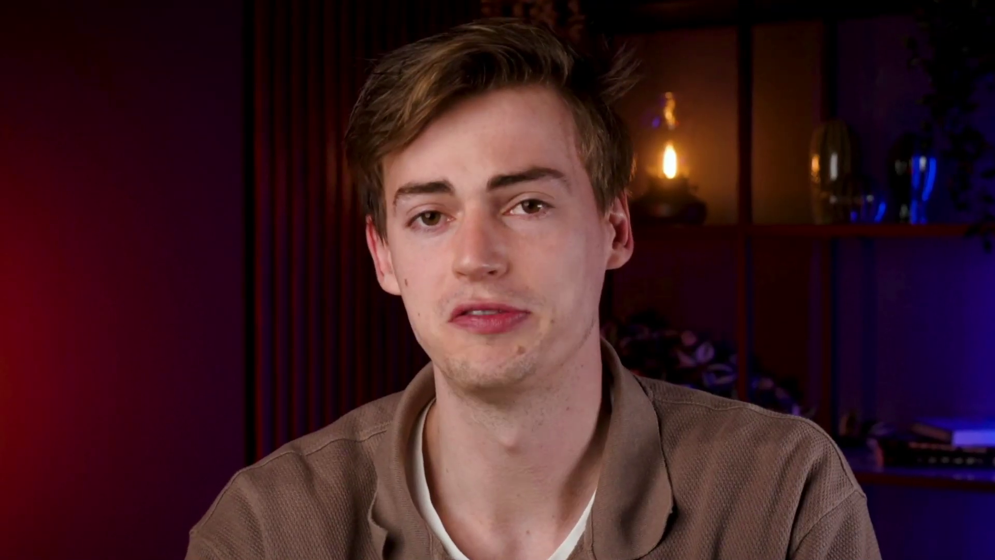
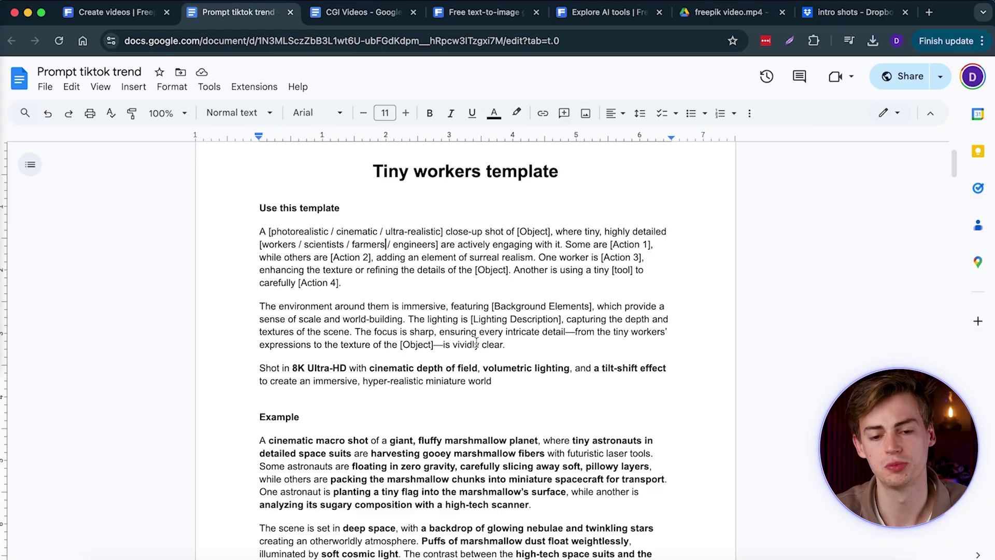
Look through the tiny workers examples in the Prompt tiktok trend document and copy the full text under "Use this template"
scroll(579, 329, "down", 15)
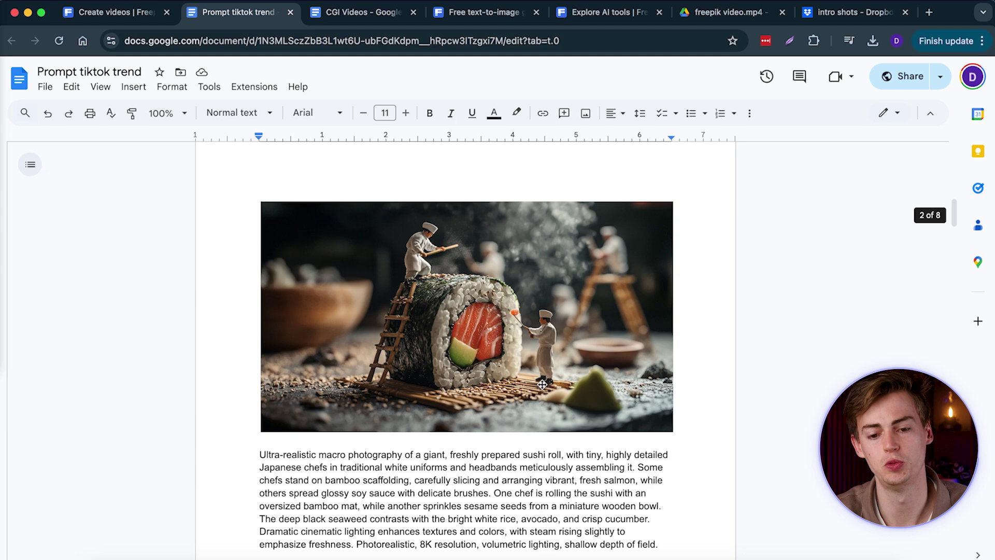
scroll(472, 326, "down", 10)
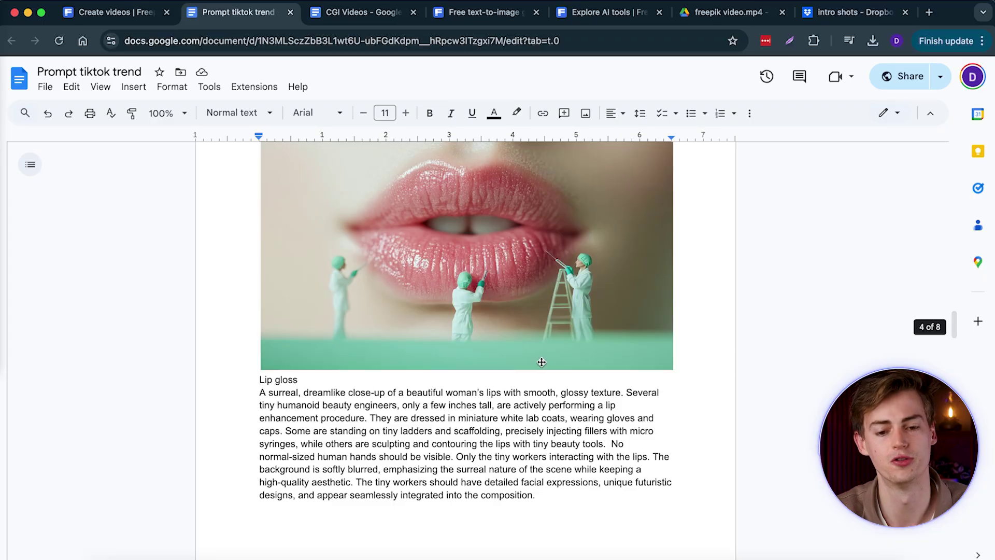
scroll(378, 320, "up", 20)
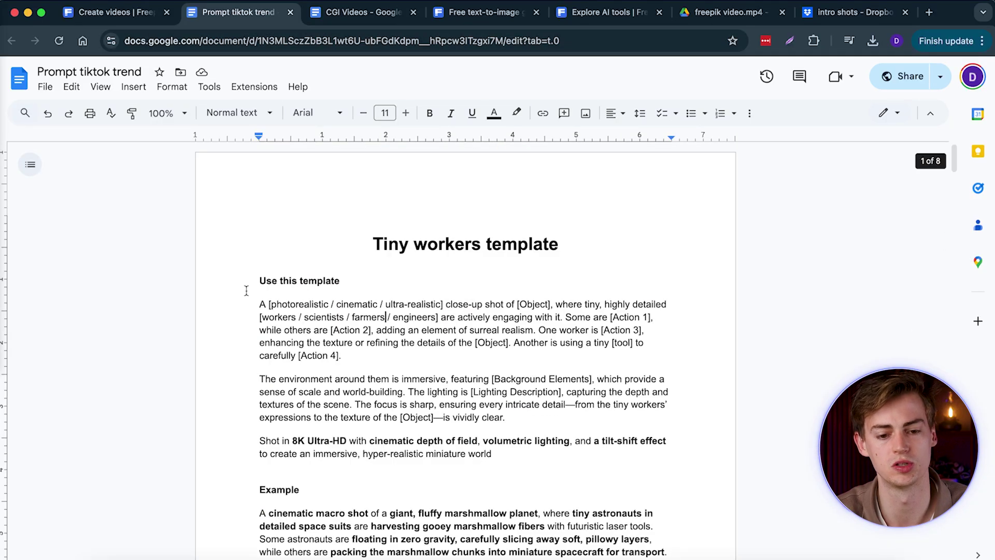
left_click_drag(259, 305, 502, 405)
left_click(360, 313)
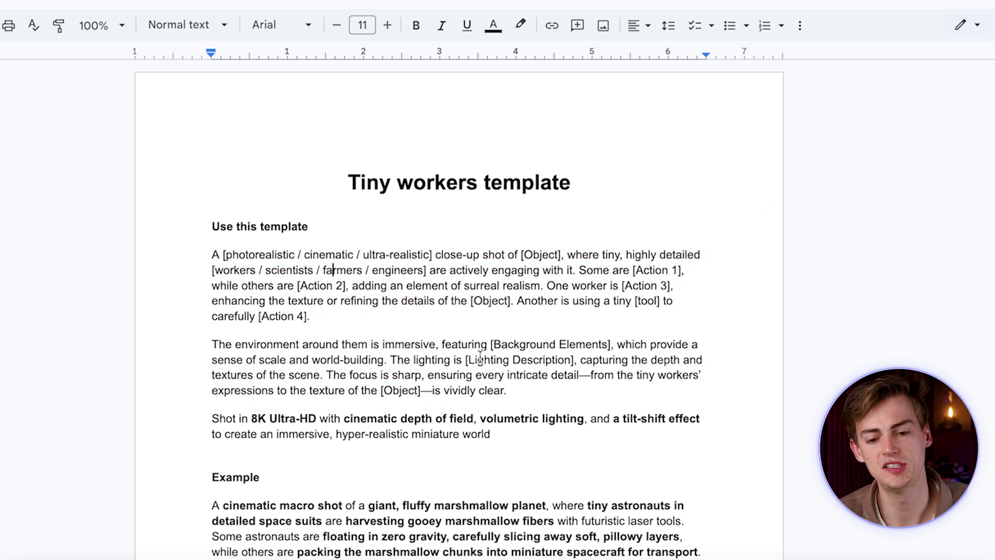
left_click_drag(536, 450, 161, 260)
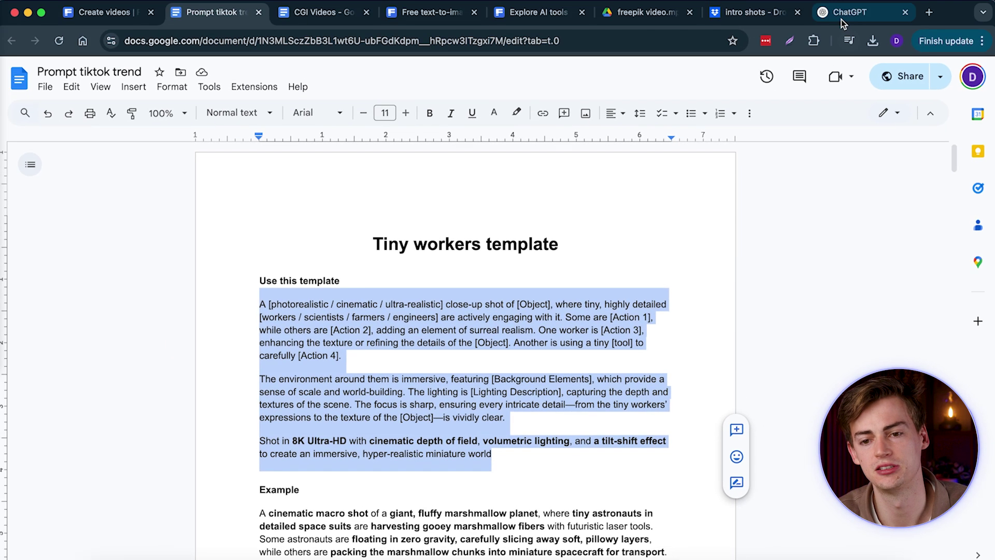
Switch to ChatGPT, request some fun ideas using the pasted template, and ask for a chocolate bar prompt based on it
left_click(841, 16)
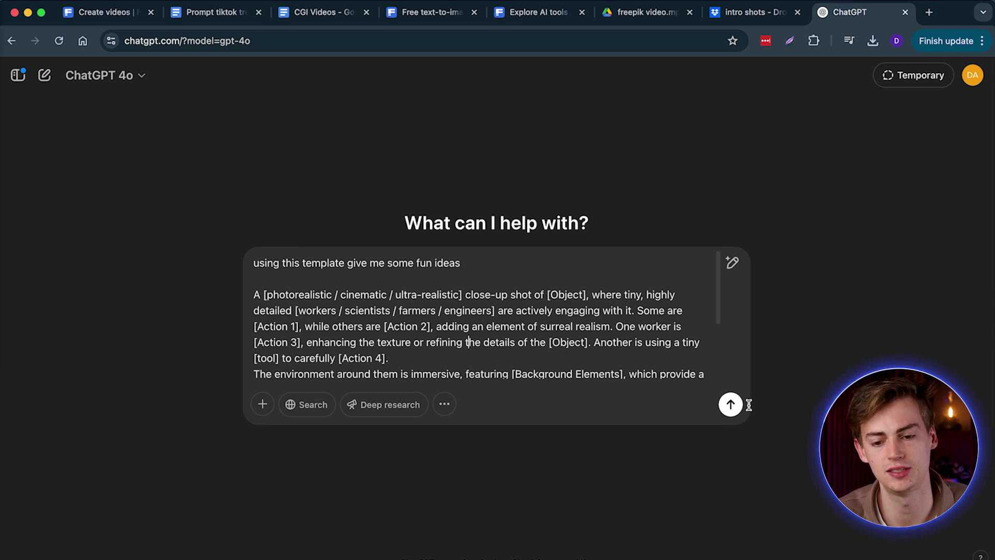
left_click(725, 407)
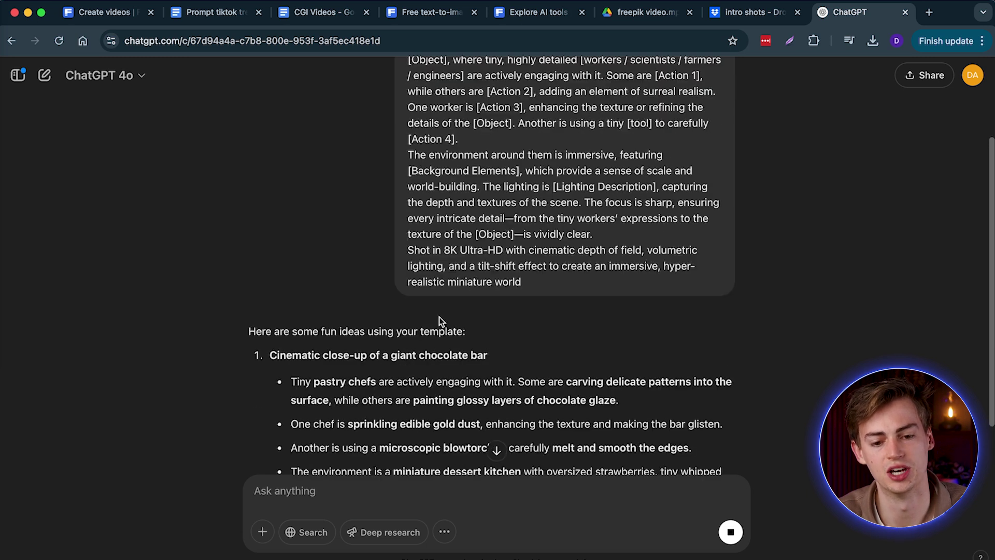
scroll(456, 327, "down", 5)
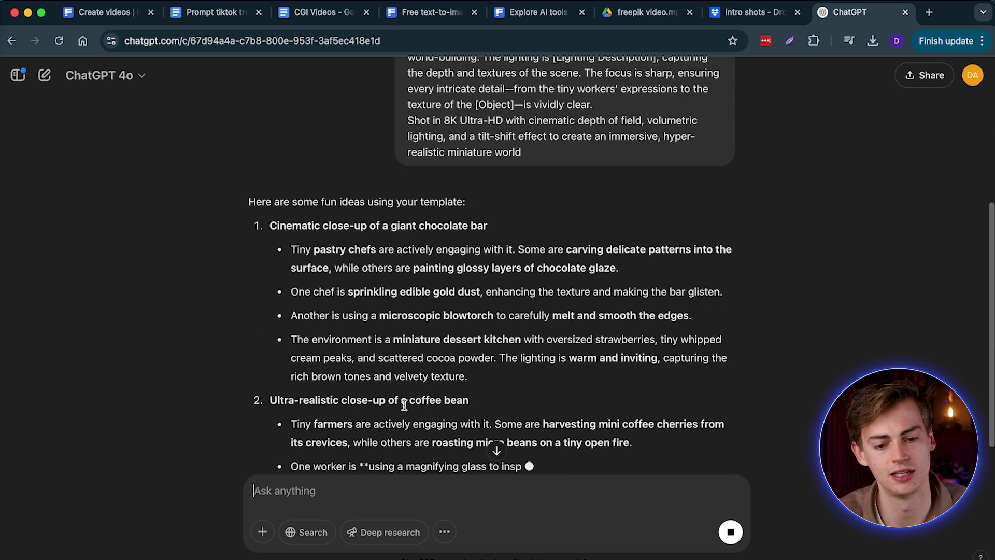
scroll(477, 326, "down", 2)
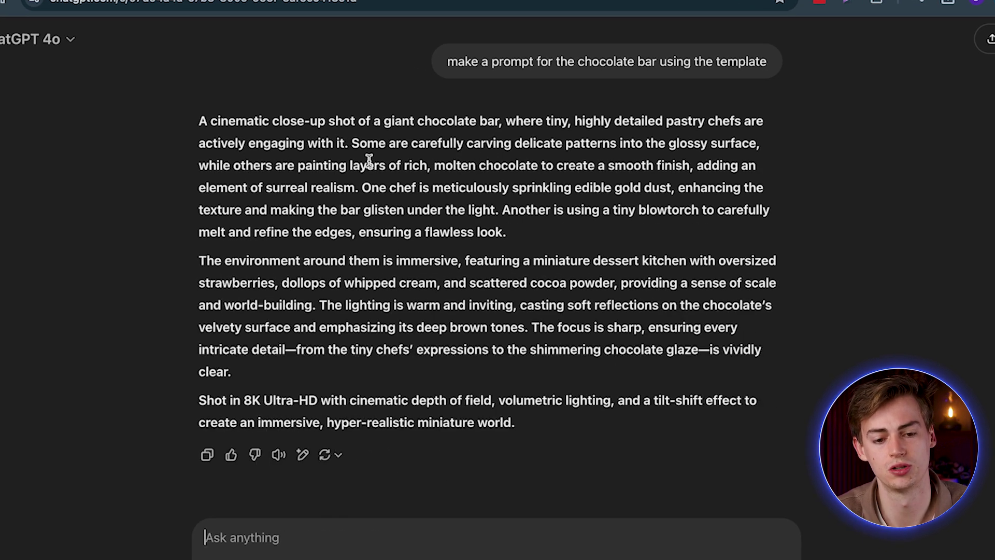
Copy the chocolate bar prompt from ChatGPT and paste it as the image description in Freepik's image generator
left_click_drag(195, 116, 521, 414)
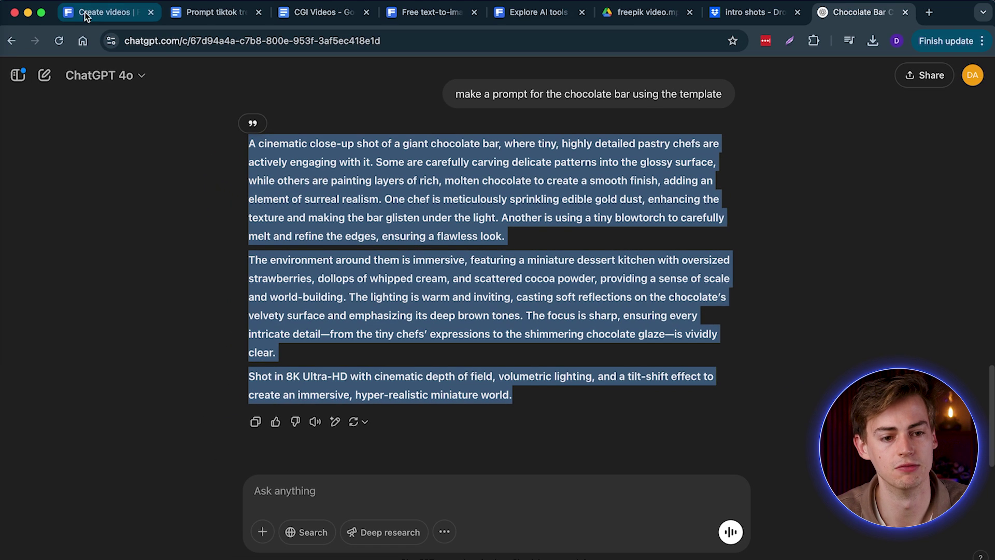
left_click(96, 15)
left_click(25, 129)
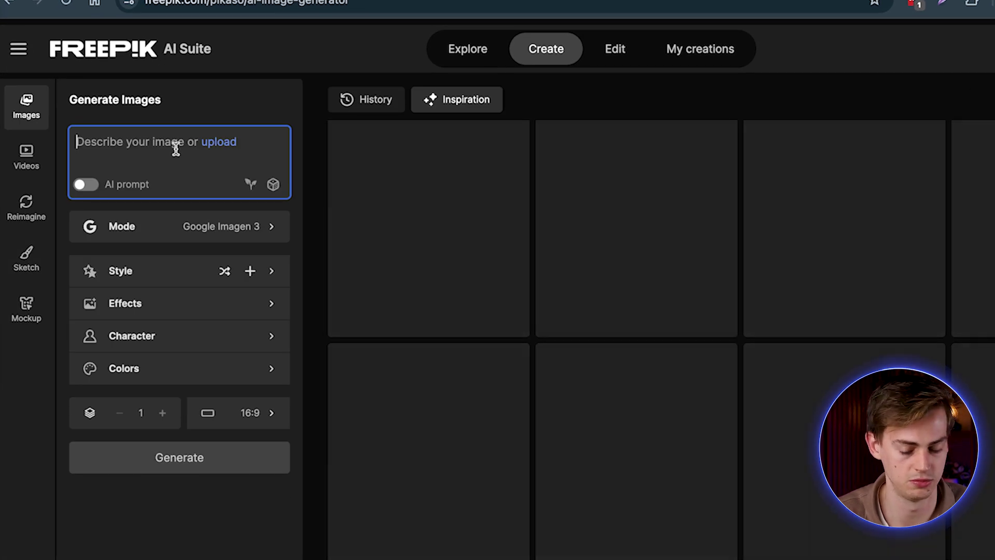
key("ctrl+v")
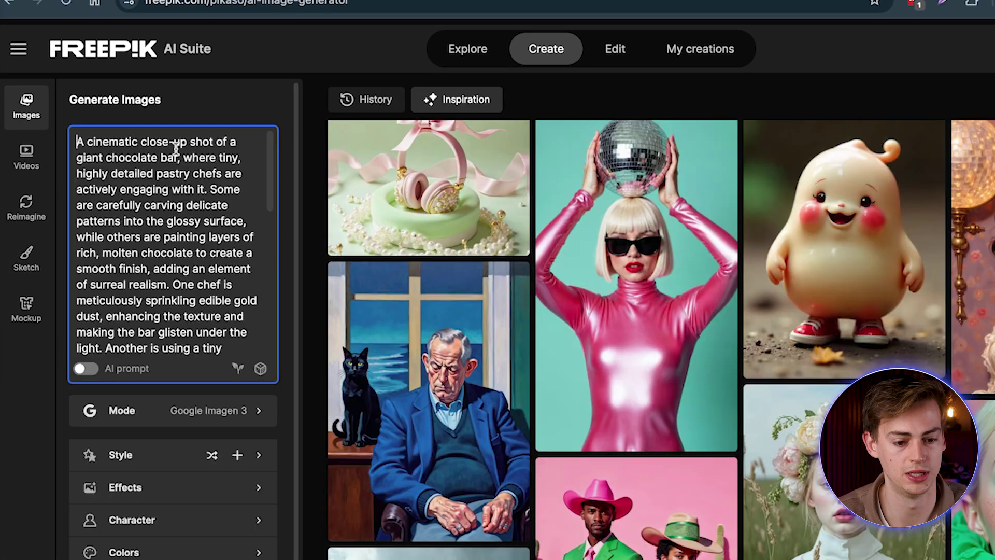
scroll(259, 373, "down", 2)
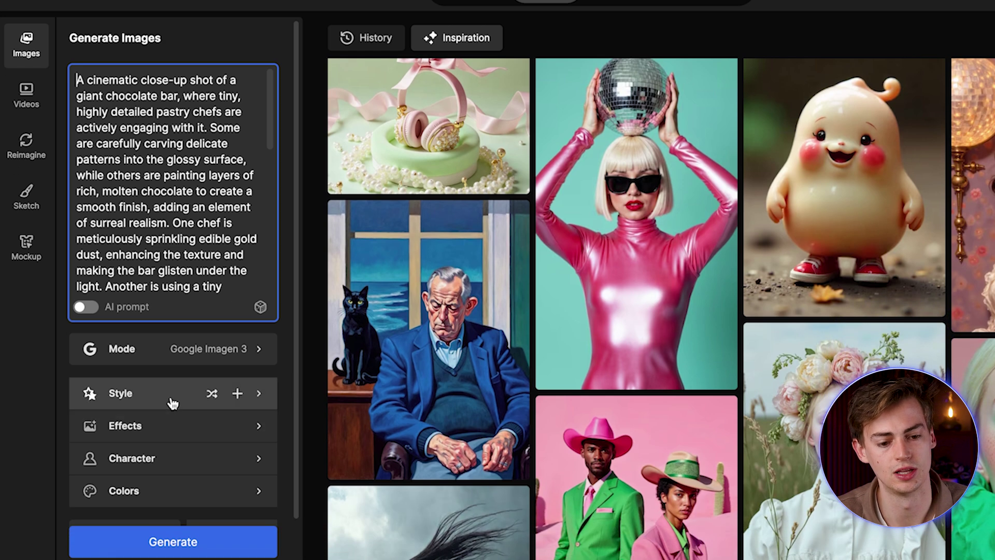
Apply the photo style, generate the chocolate bar image with Google Imagen 3, and view the result at full size
left_click(171, 398)
left_click(569, 220)
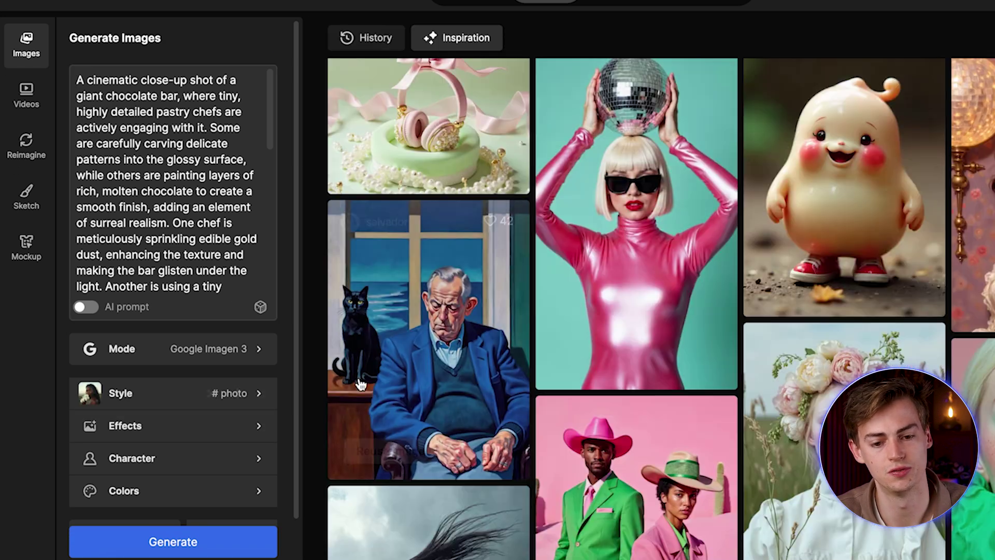
left_click(178, 541)
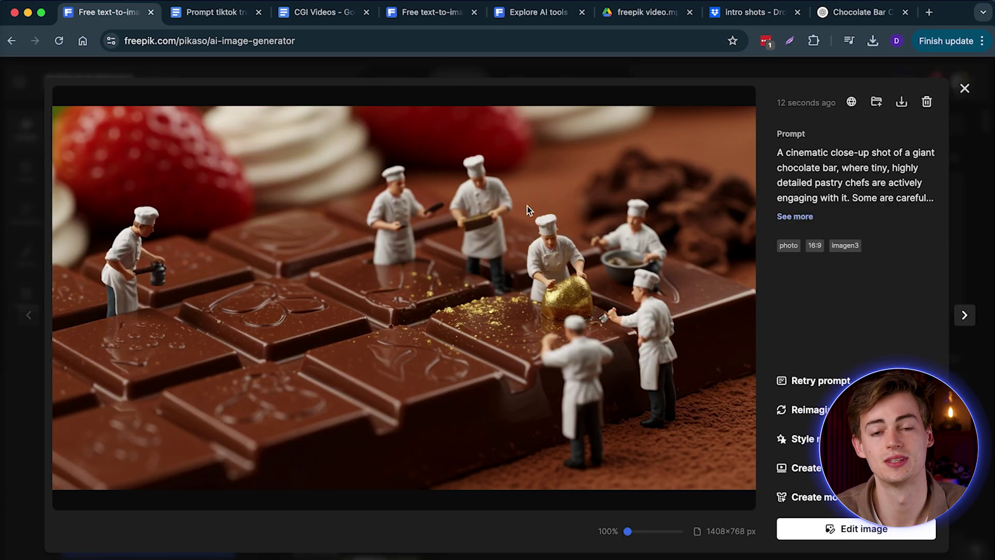
left_click(963, 89)
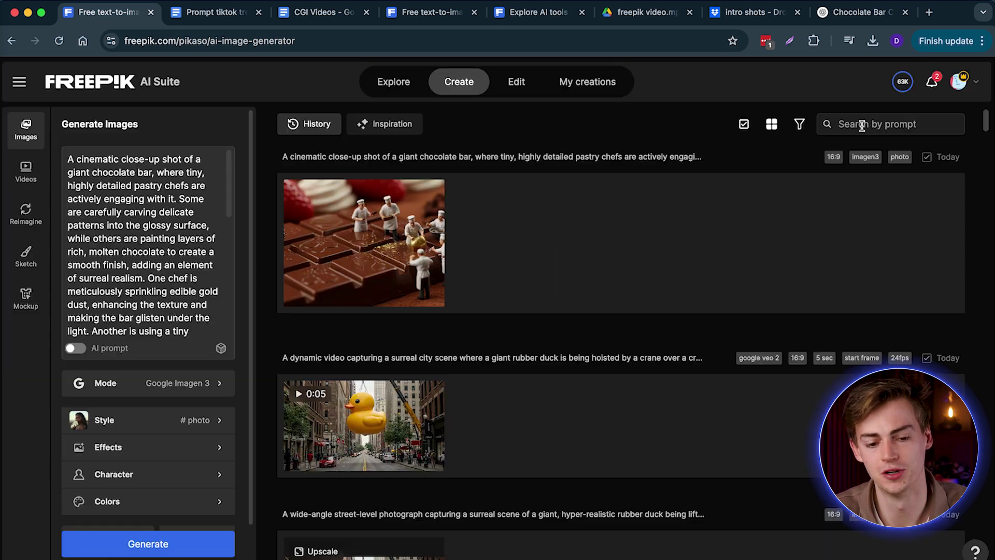
Raise the number of images to generate more chocolate bar variations, and start a video from the chosen one
scroll(154, 470, "down", 1)
left_click(138, 495)
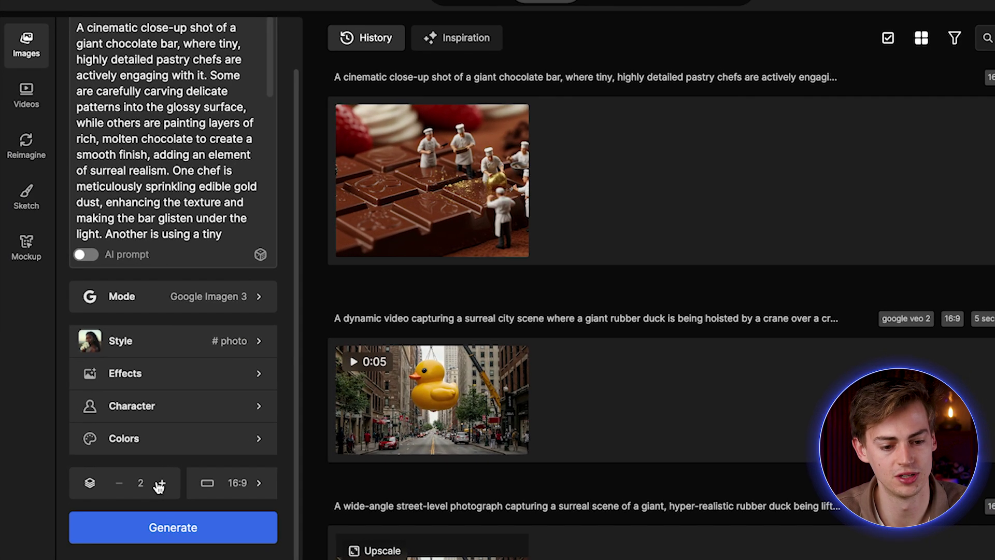
left_click(166, 525)
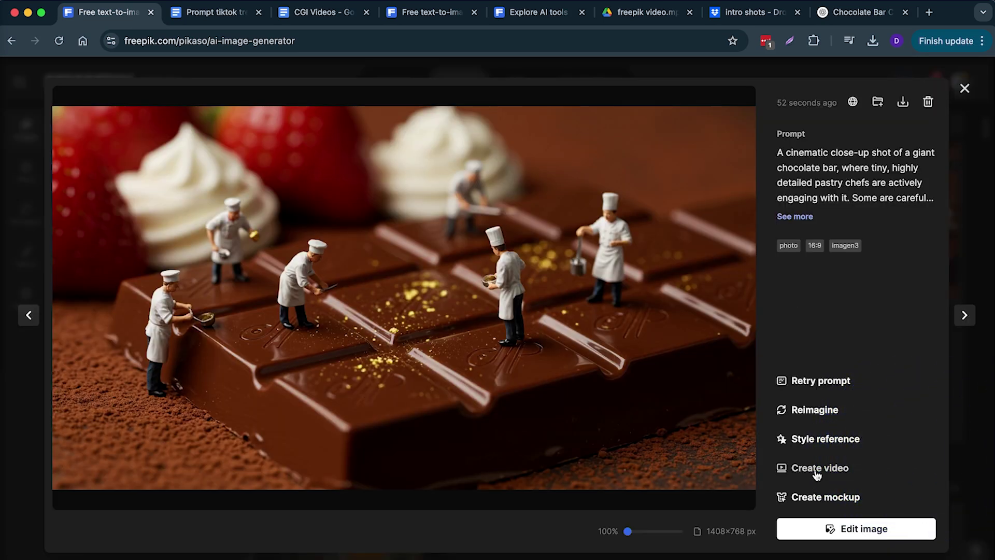
left_click(816, 469)
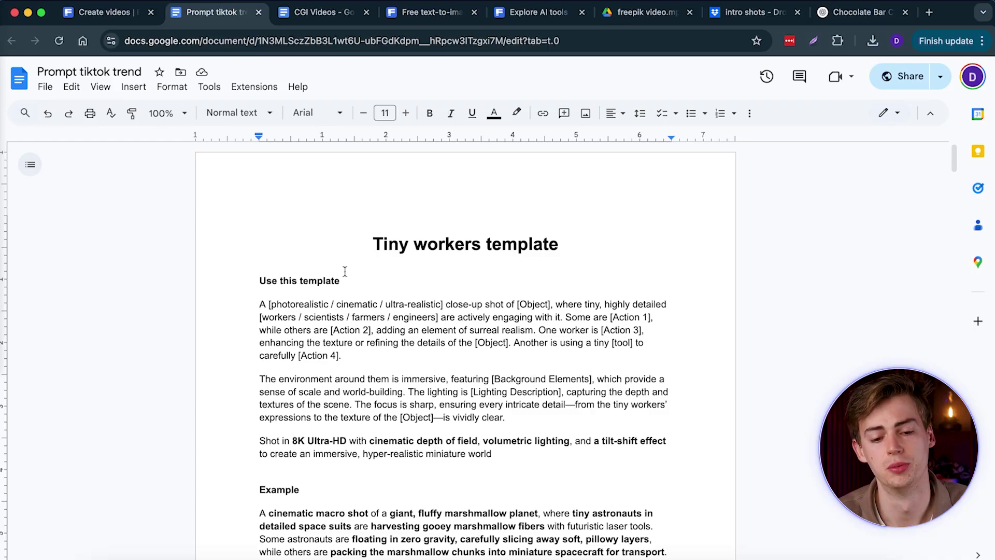
Copy the template text under "Dynamic prompt" in the Prompt tiktok trend document and switch to the ChatGPT chocolate bar chat
scroll(344, 290, "down", 8)
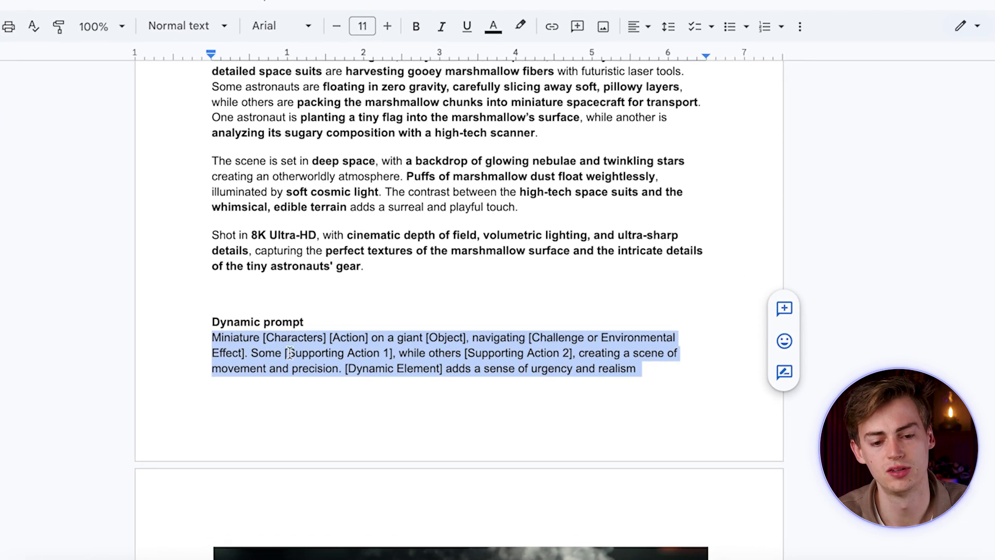
left_click(830, 13)
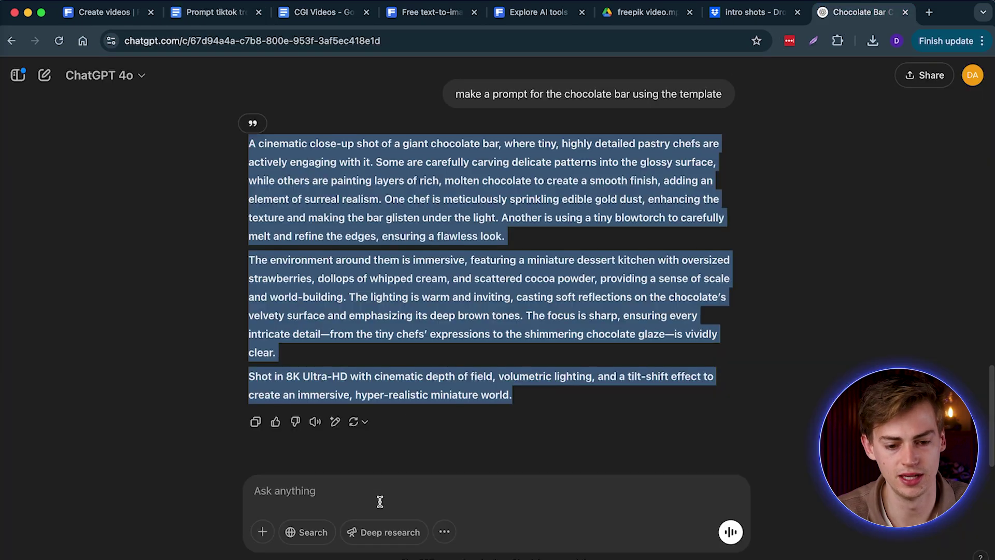
left_click(379, 500)
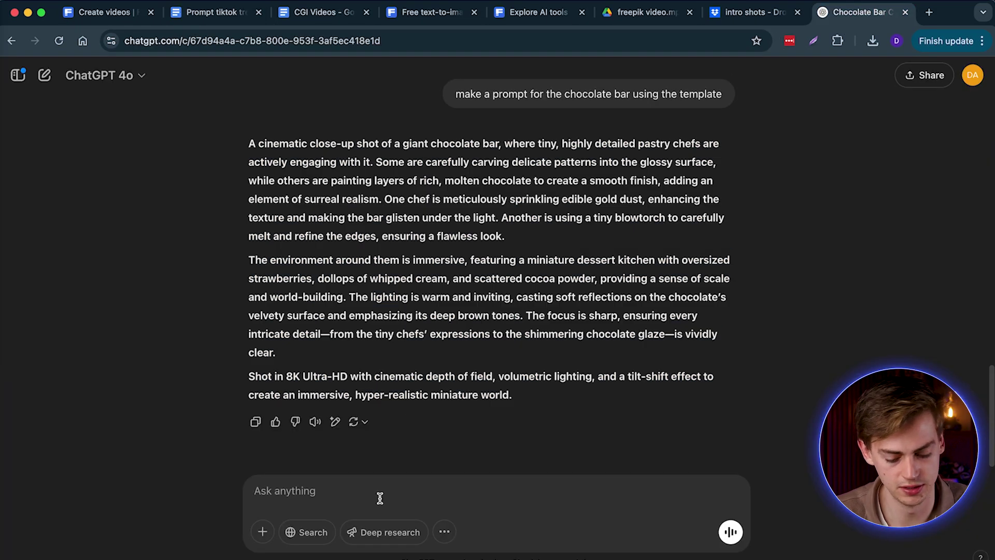
Ask ChatGPT, using the pasted Miniature [Characters] format, to "write me a dynamic prompt for this chocolate bar image"
type("using ")
type("this ")
type("format")
type("Miniature [Characters] [Action] on a giant [Object], navigating [Challenge or Environmental Effect]. Some [Supporting Action 1], while others [Supporting Action 2], creating a scene of movement and precision. [Dynamic Element] adds a sense of urgency and realism")
key("shift+Return")
key("shift+Return")
type("wri")
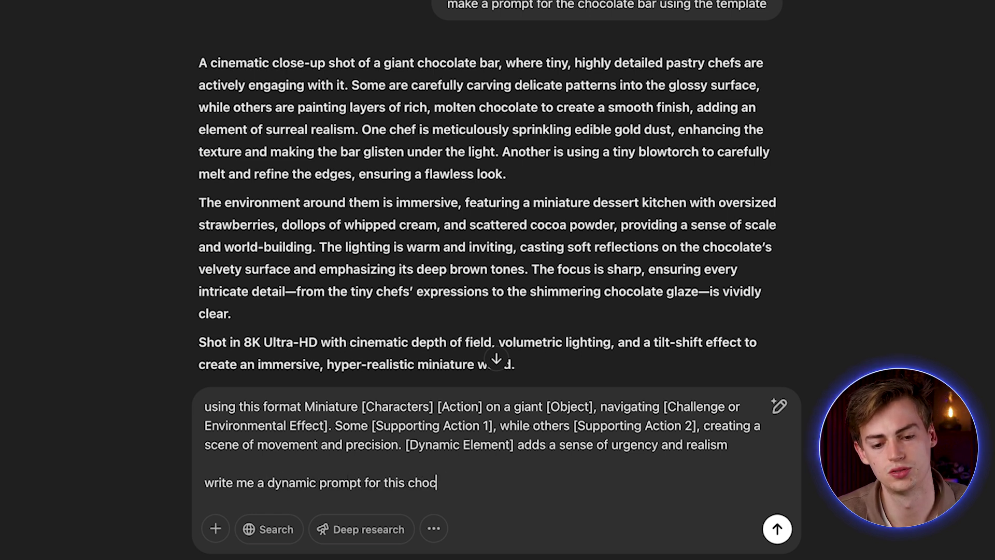
type("e bar imag")
key("Return")
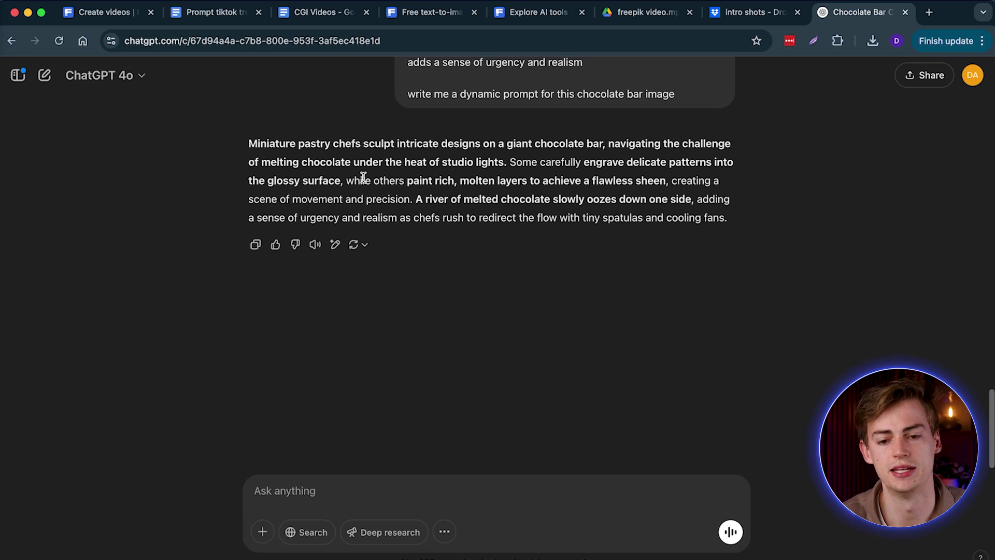
Copy ChatGPT's dynamic chocolate bar prompt and paste it over the existing video description in Freepik's video generator
left_click_drag(274, 145, 731, 218)
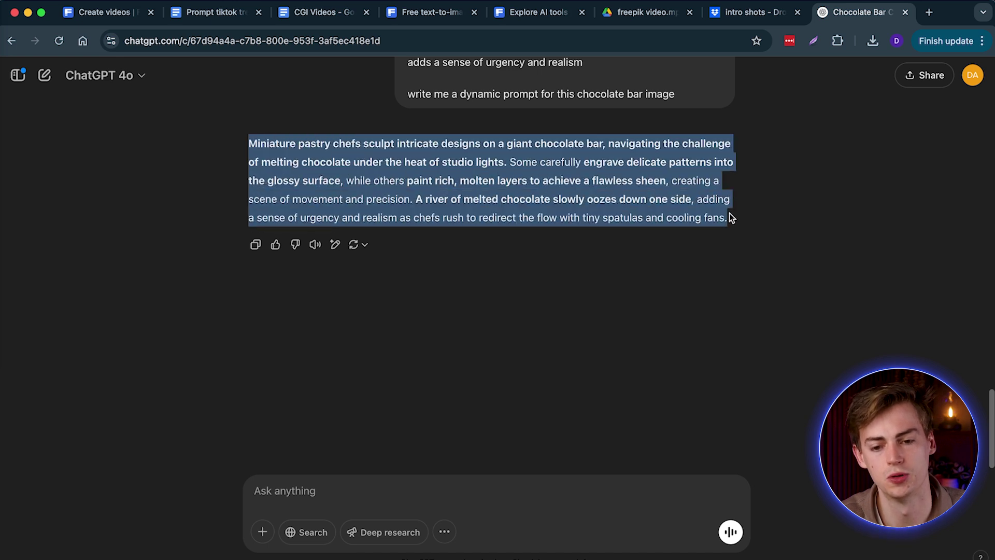
left_click(467, 196)
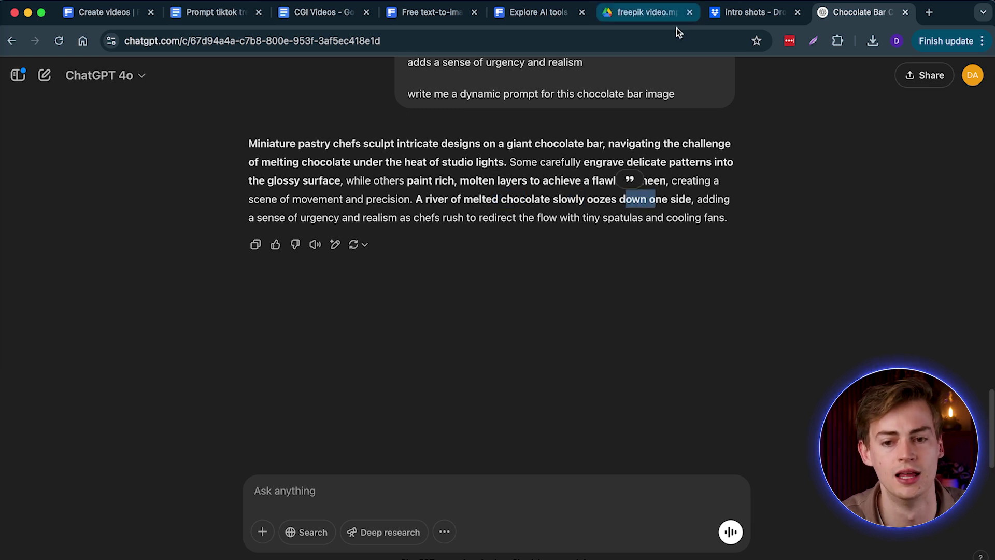
left_click(95, 14)
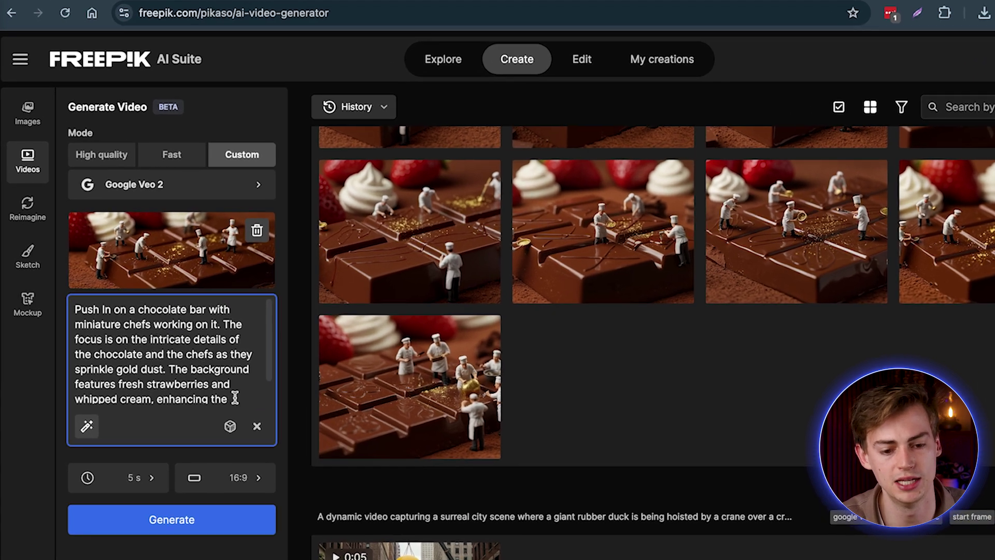
left_click_drag(205, 384, 63, 299)
key("ctrl+v")
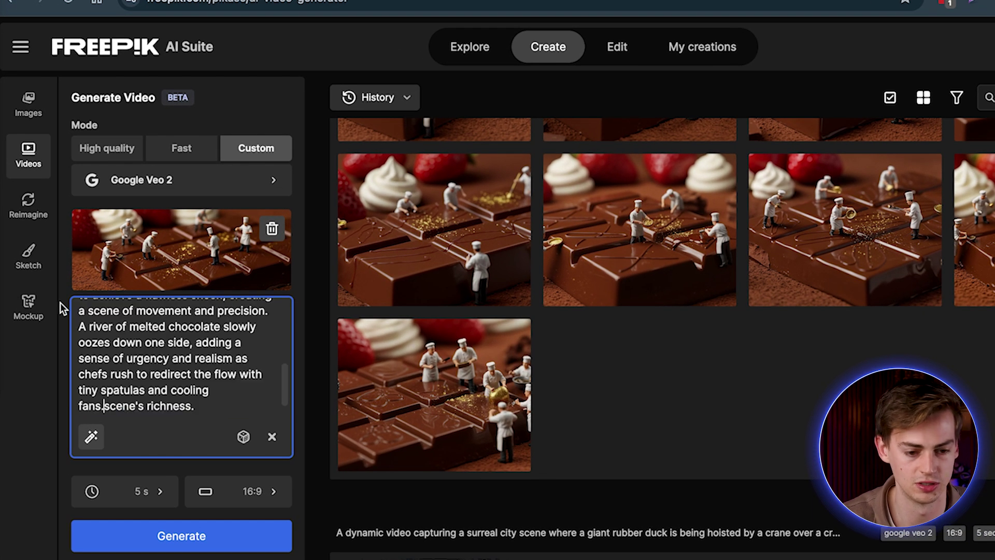
Play and compare the chocolate bar videos generated with Google Veo 2, Kling 1.6 Pro and Kling 1.6 Standard
scroll(154, 377, "up", 2)
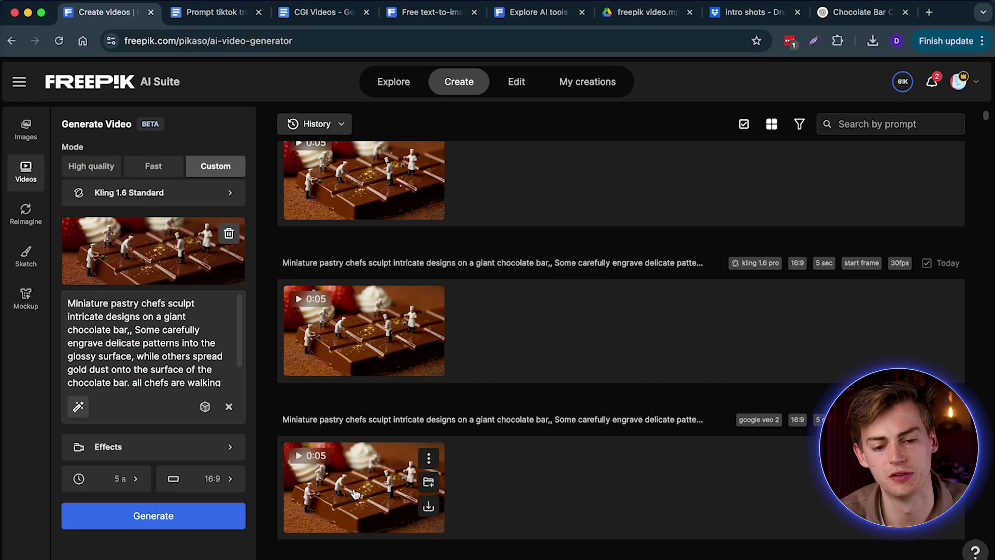
left_click(356, 493)
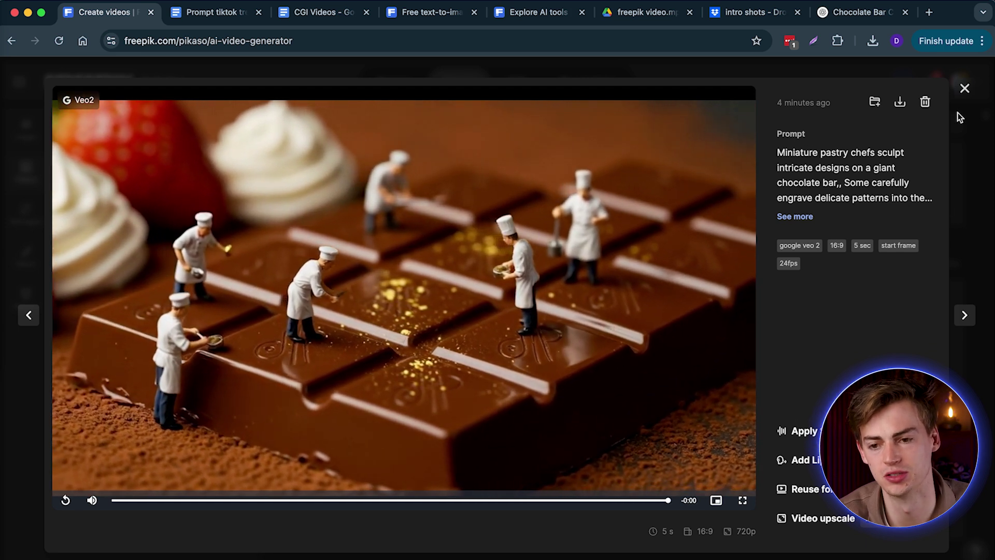
left_click(964, 89)
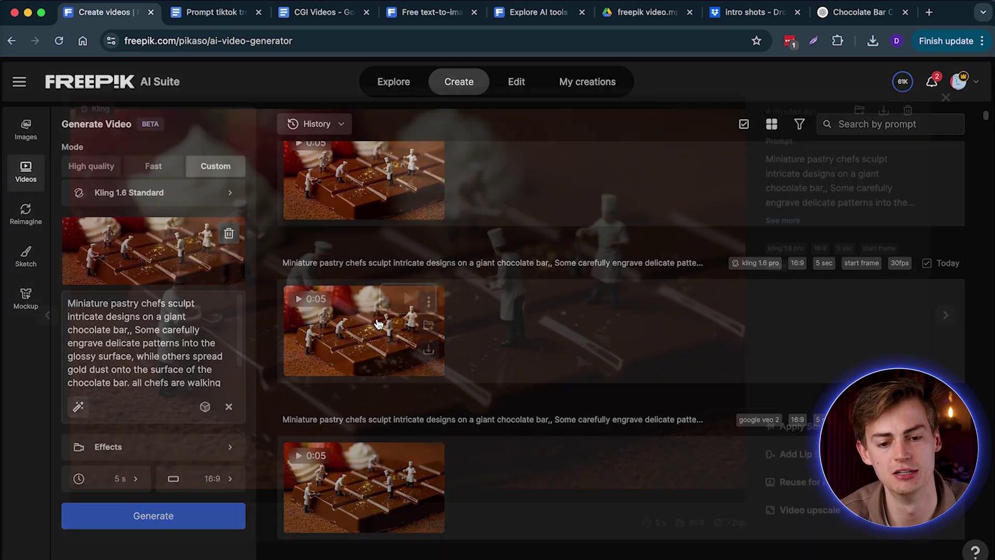
left_click(378, 324)
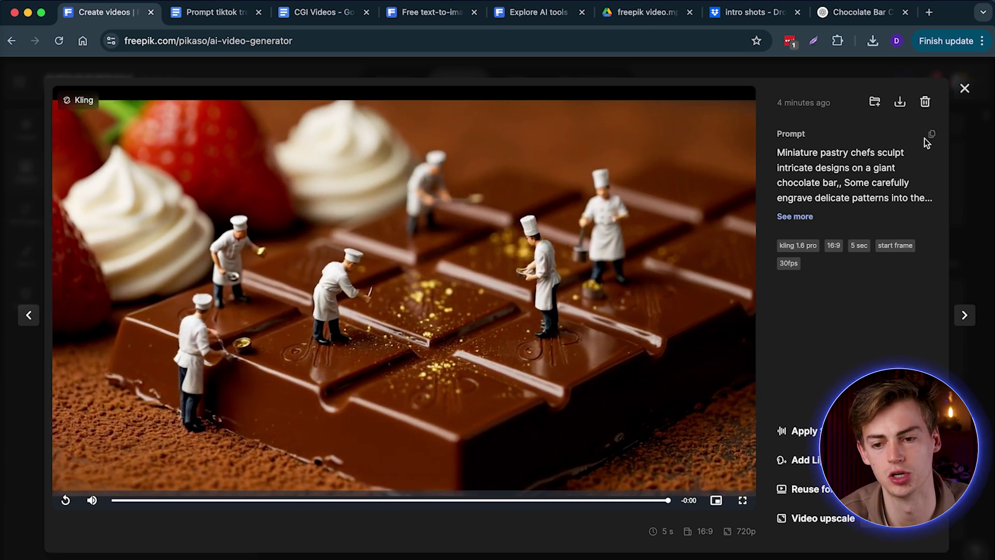
left_click(966, 127)
left_click(390, 207)
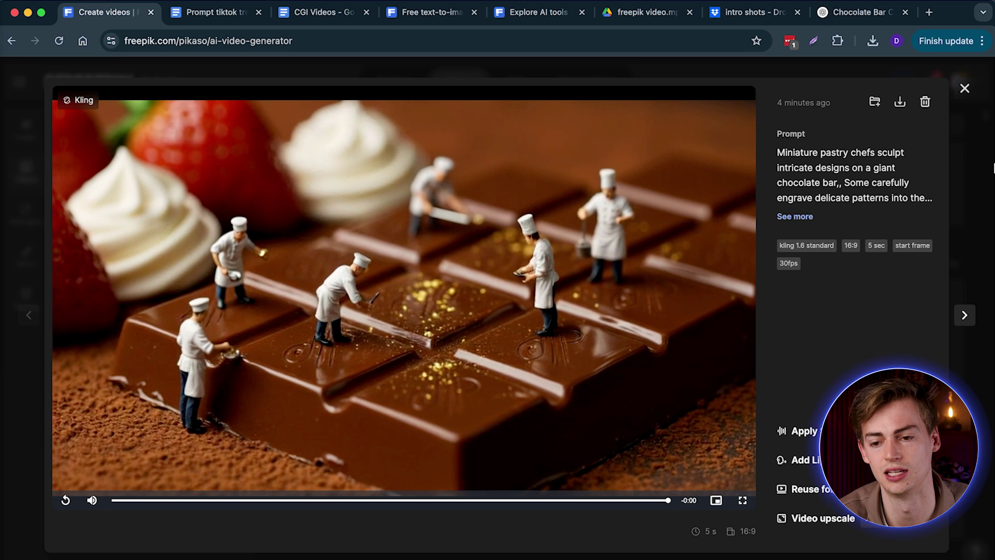
left_click(954, 169)
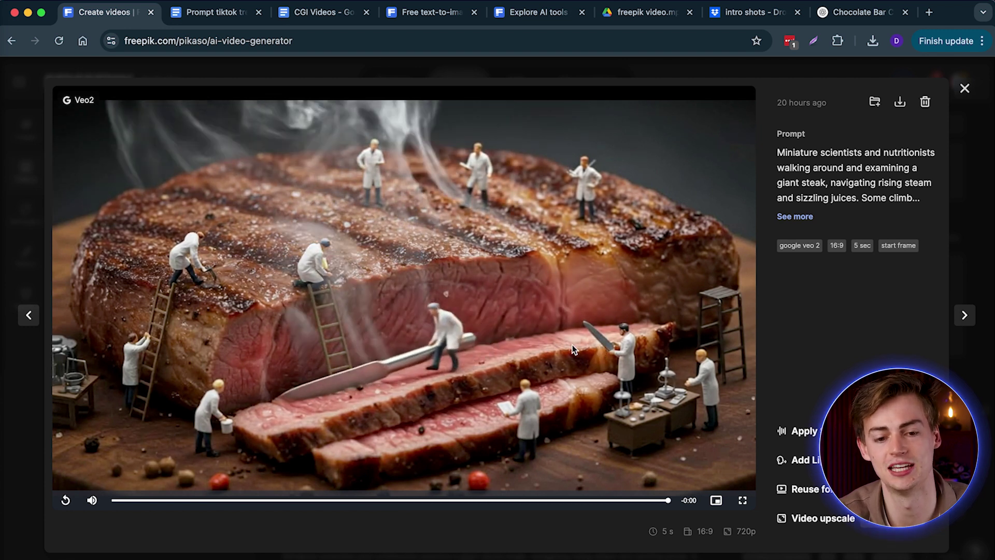
Play and compare the earlier giant steak videos generated with Google Veo 2, Runway Gen 3 and Kling 1.6 Standard
left_click(956, 182)
scroll(422, 382, "down", 1)
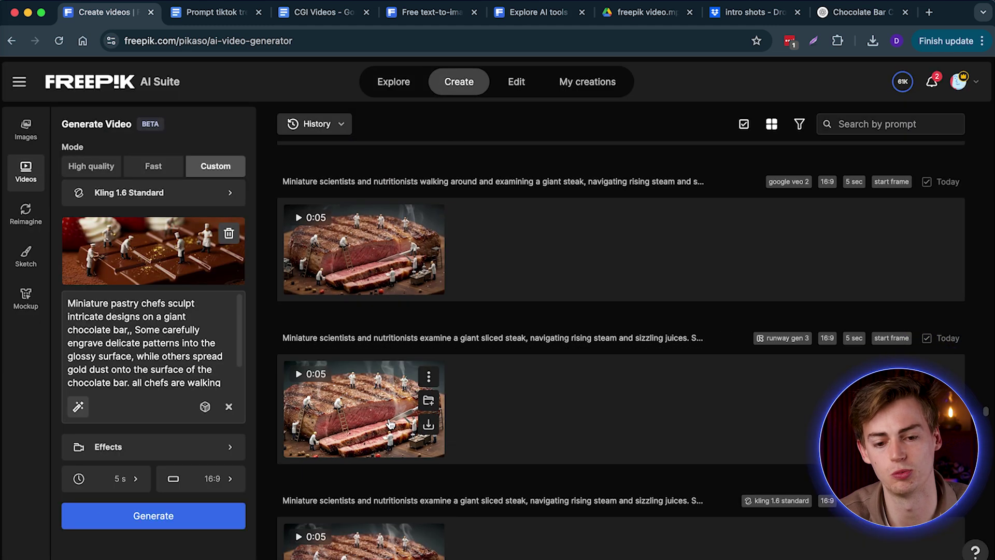
left_click(392, 424)
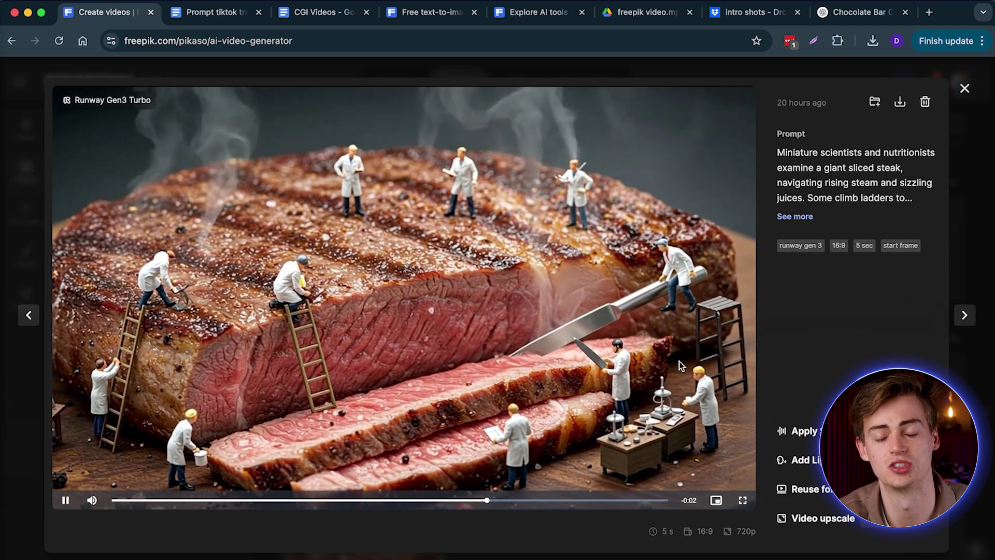
left_click(968, 180)
scroll(428, 447, "down", 1)
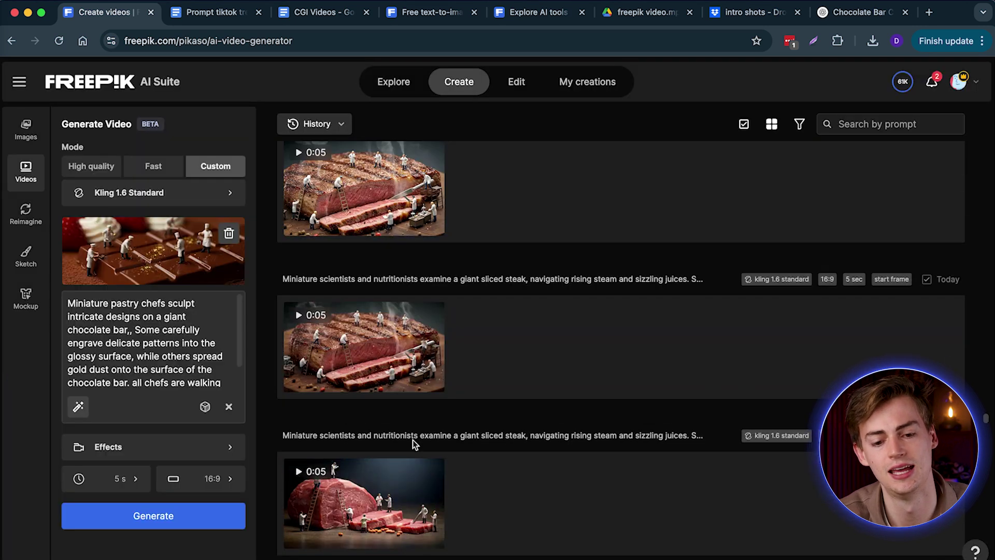
left_click(371, 363)
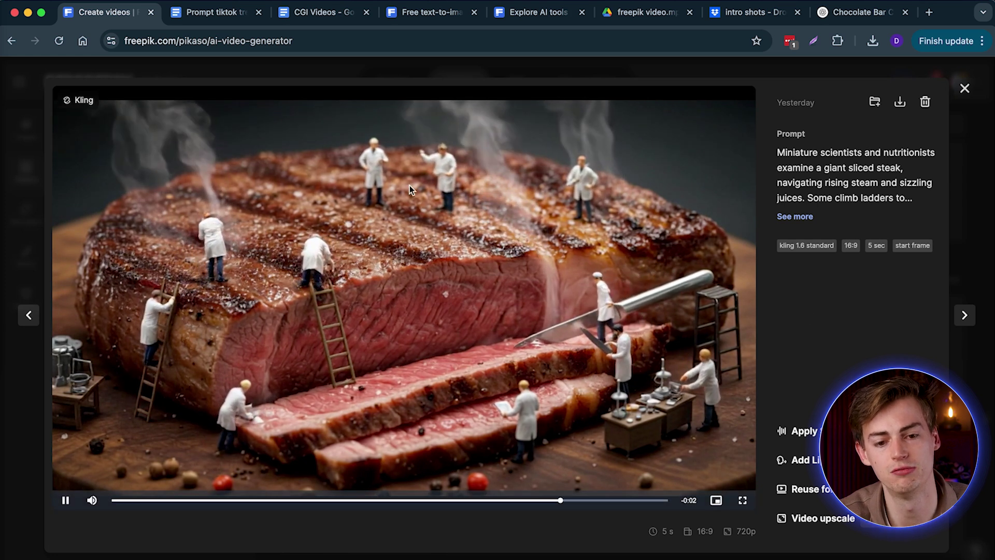
left_click(959, 189)
scroll(427, 455, "down", 1)
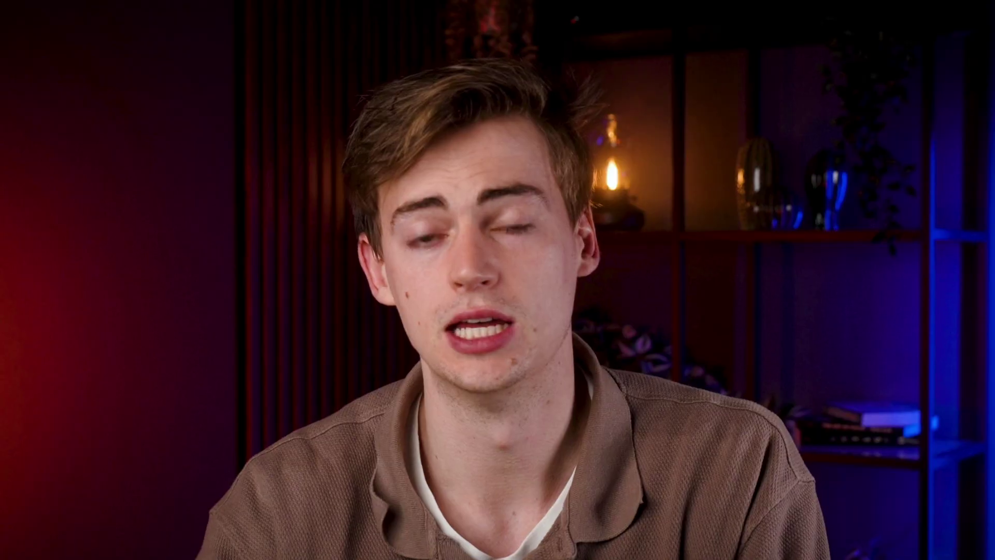